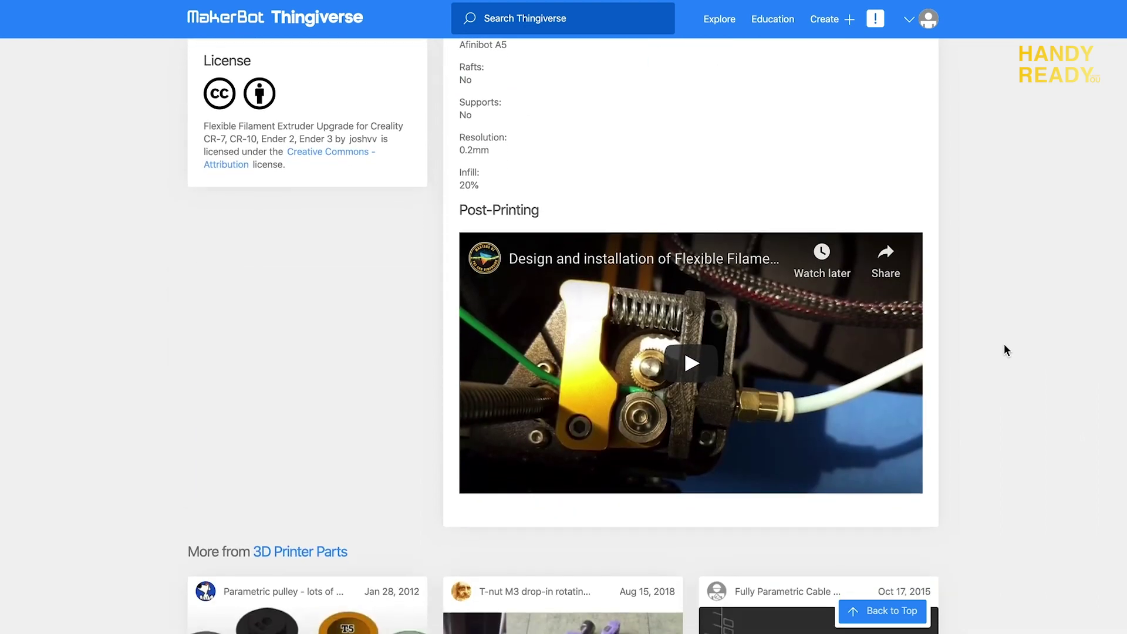
- Look through the photos of the Flexible Filament Extruder Upgrade, from the printed part to the installed extruder
scroll(1004, 345, "up", 14)
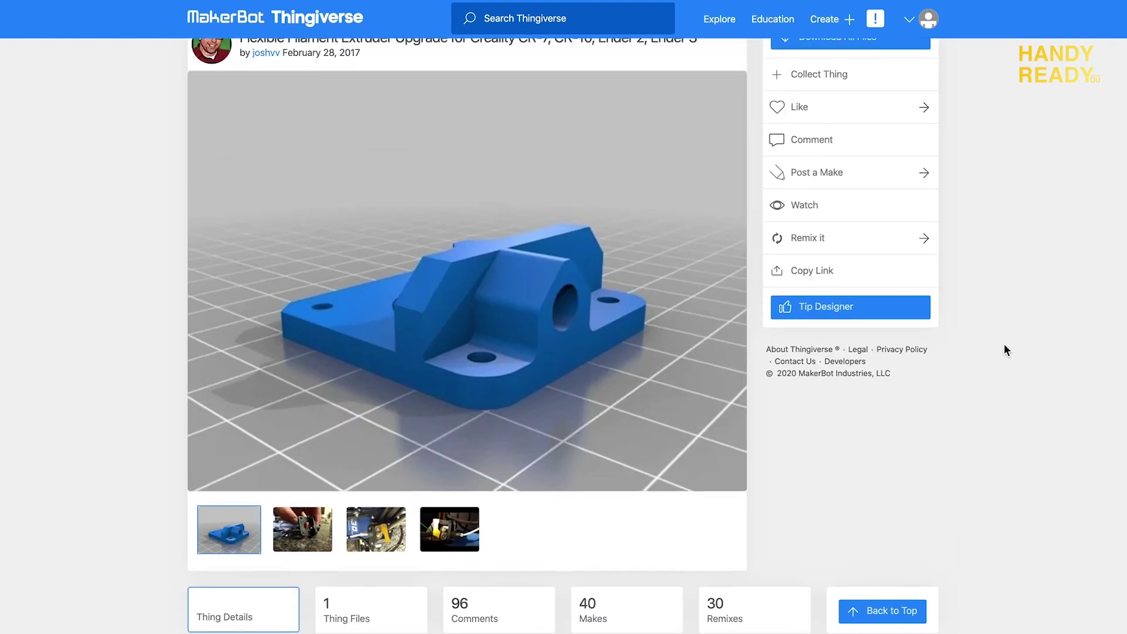
scroll(1004, 344, "up", 1)
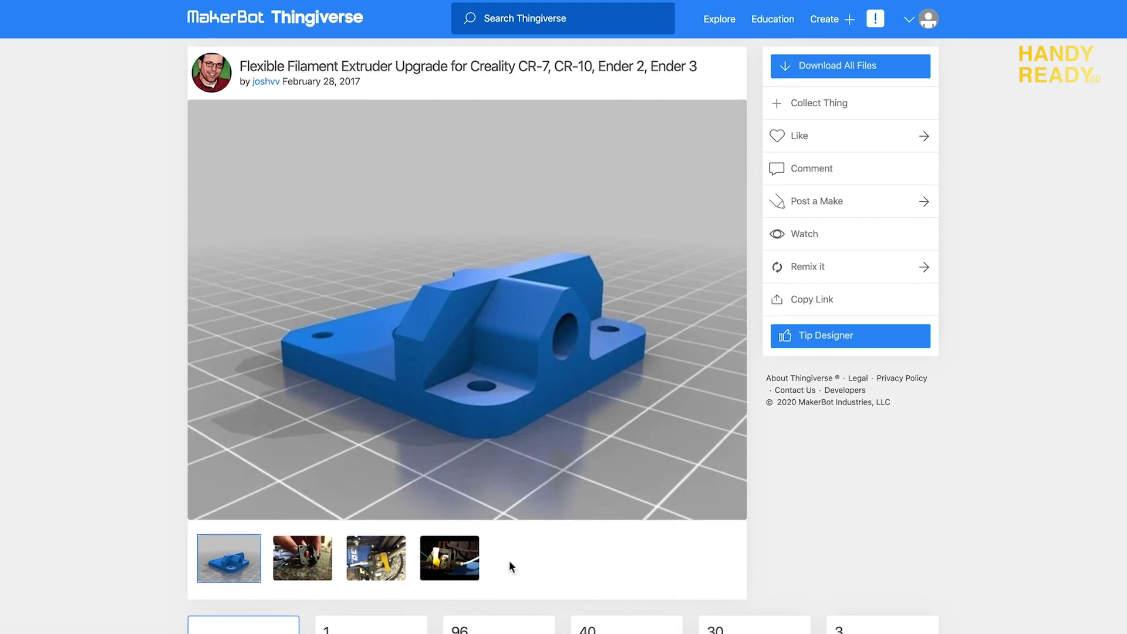
left_click(298, 569)
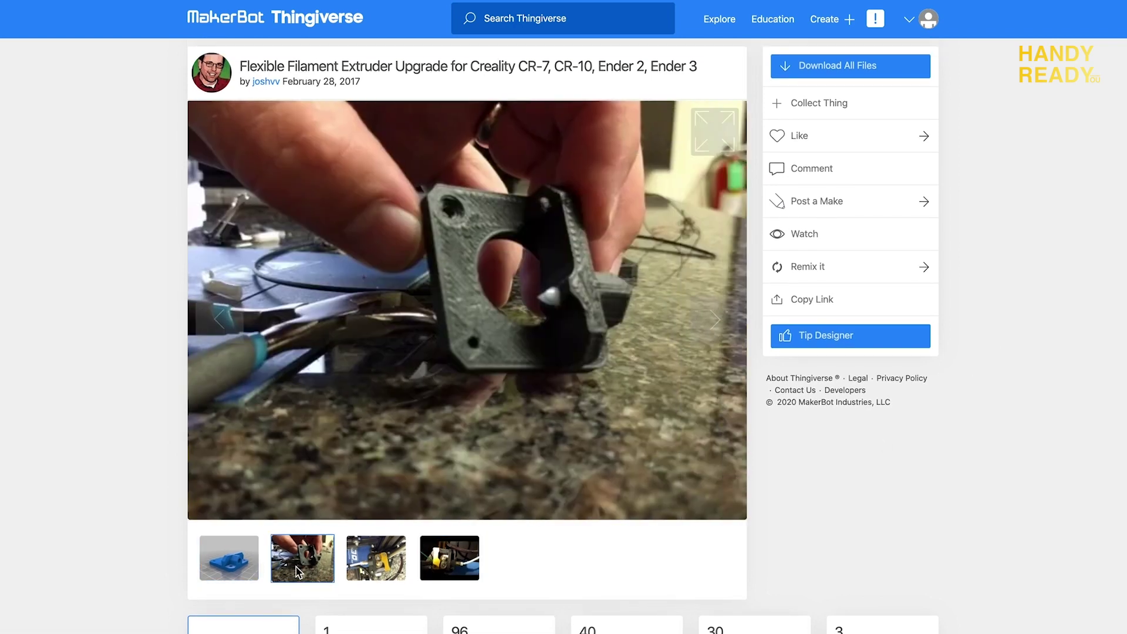
left_click(368, 561)
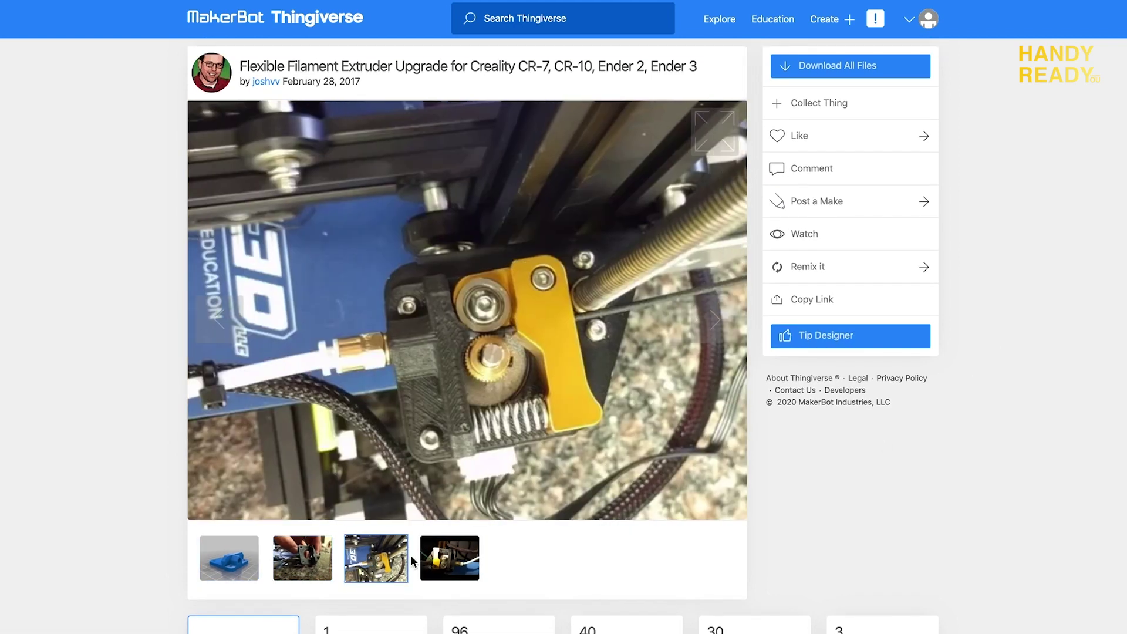
left_click(427, 562)
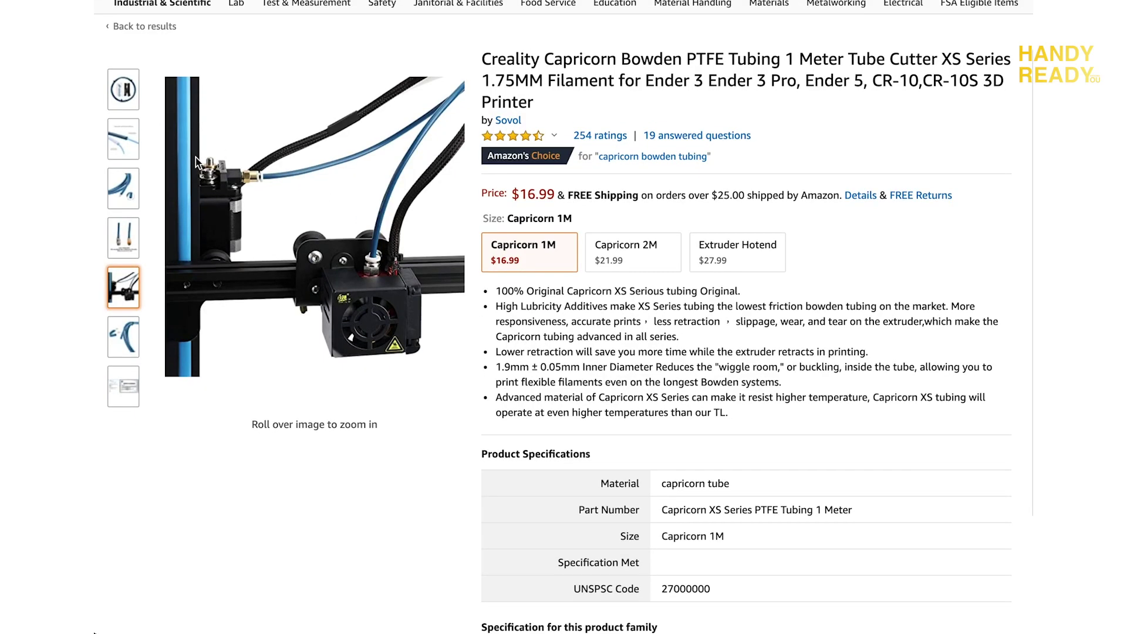
- On the Amazon page for the Capricorn Bowden PTFE tubing, examine the product images of the tube with cutter and the tubing comparison
left_click(124, 104)
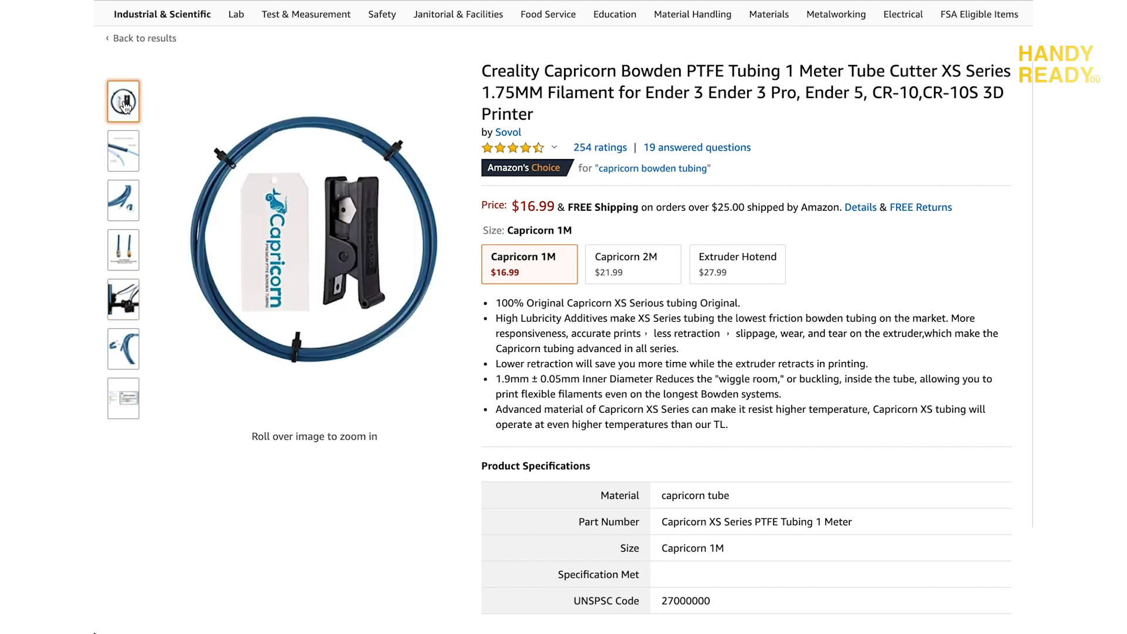
mouse_move(221, 194)
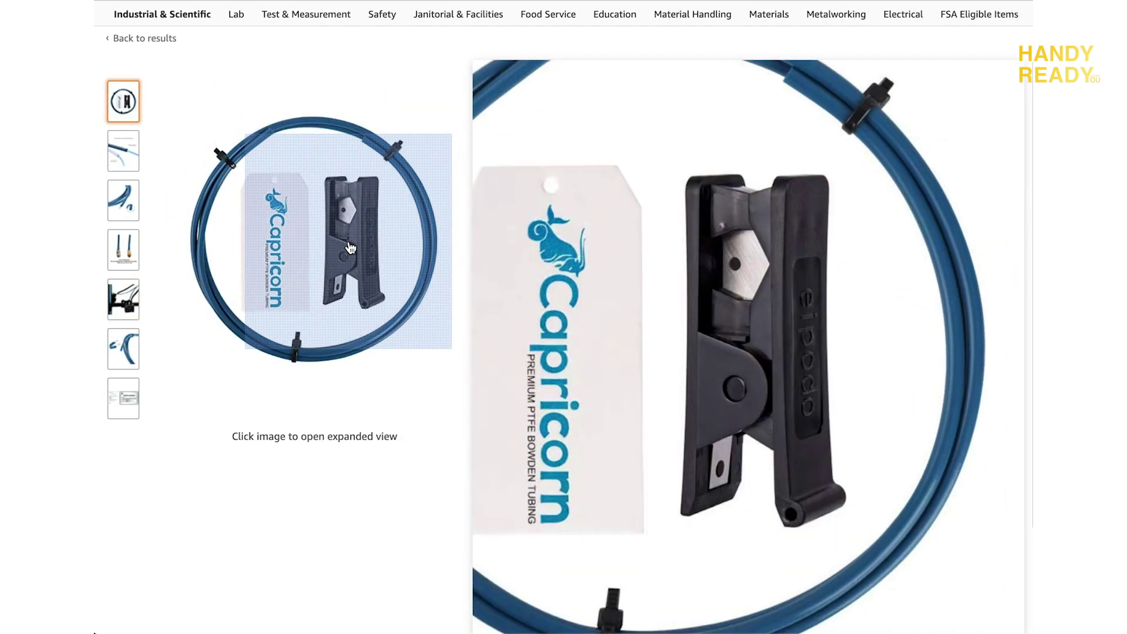
mouse_move(123, 151)
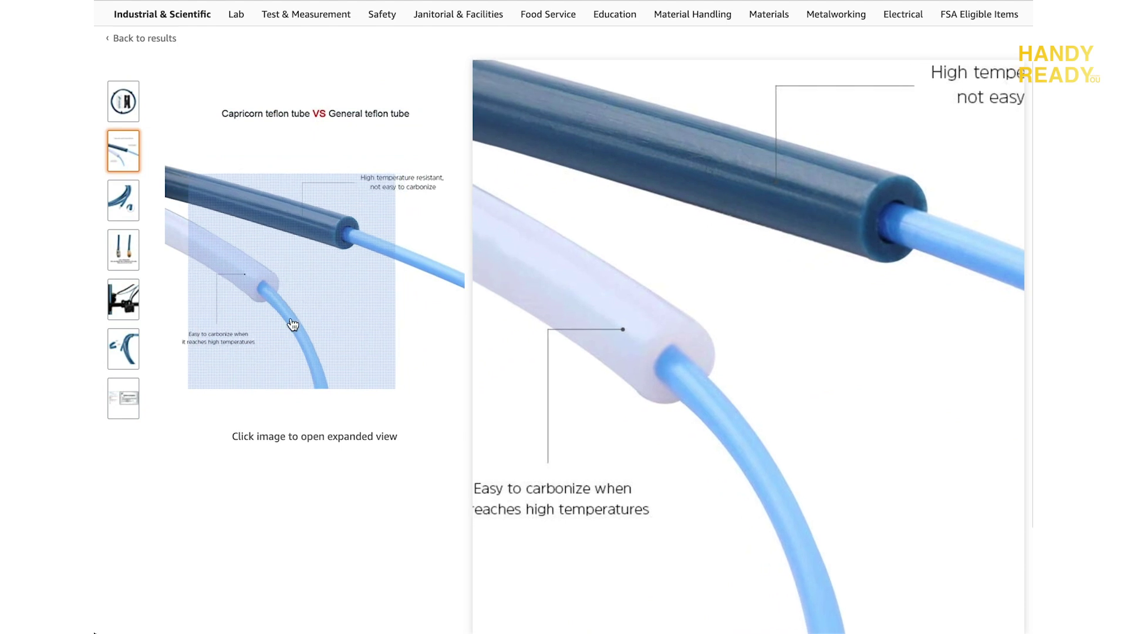
mouse_move(123, 201)
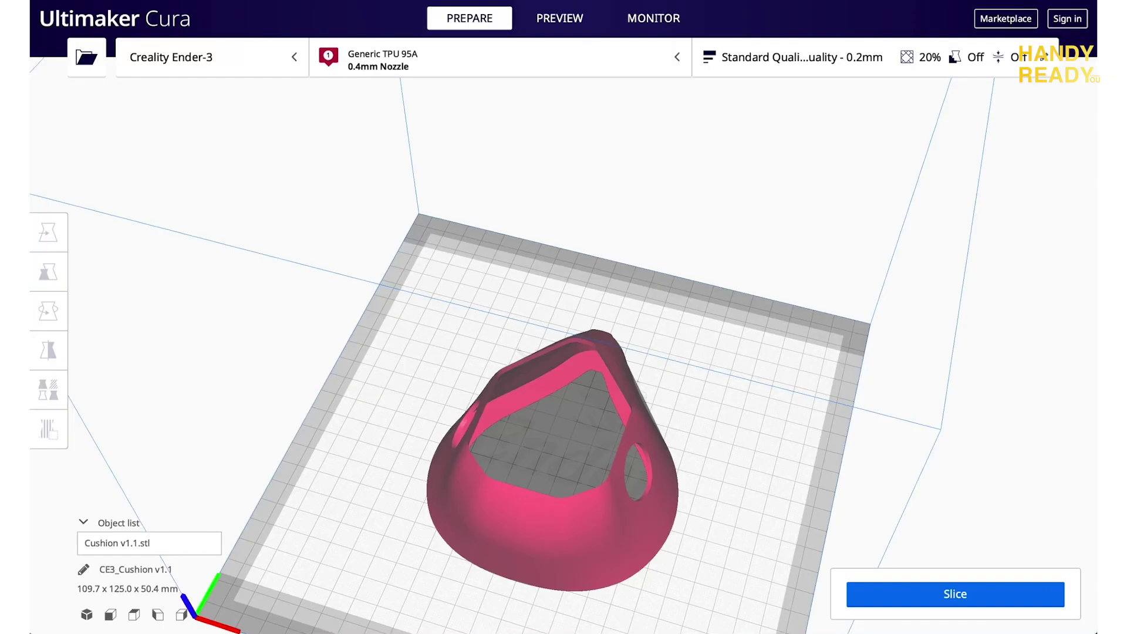
- In Ultimaker Cura, open the print settings for the TPU cushion and filter them by "speed" to review the print and initial layer speeds
right_click_drag(596, 422, 677, 435)
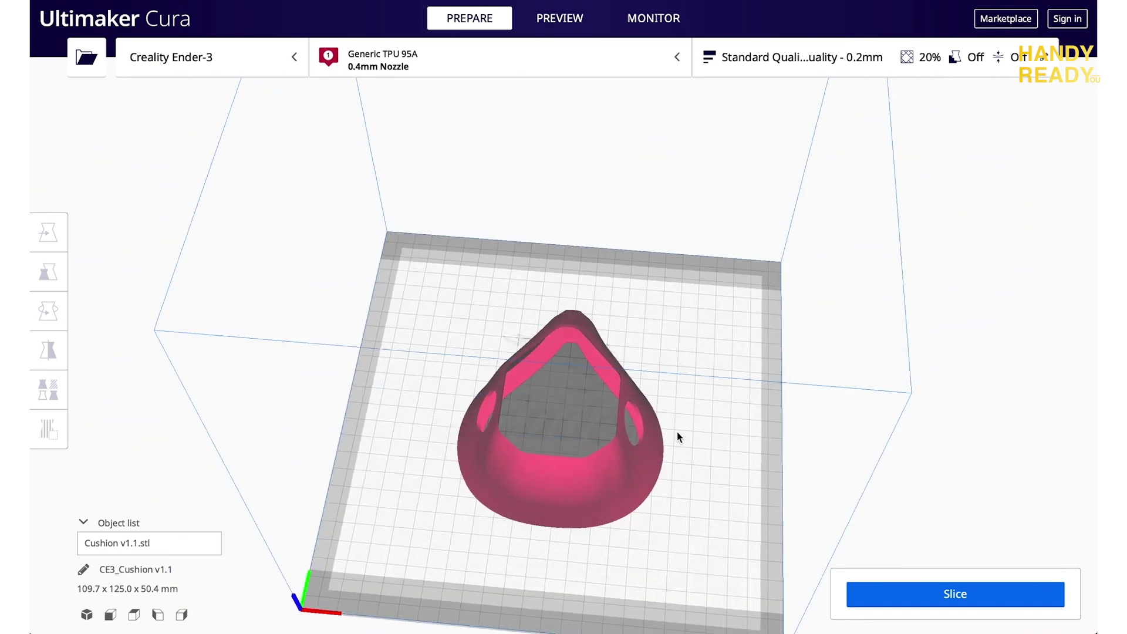
scroll(612, 466, "up", 4)
left_click(859, 65)
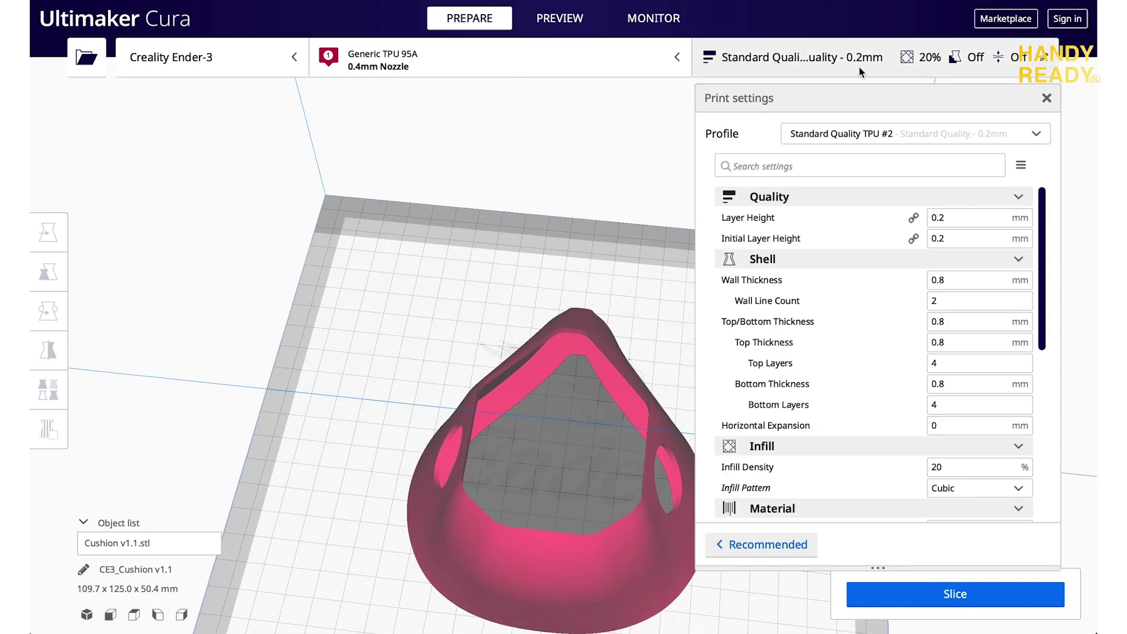
left_click(784, 166)
type("speed")
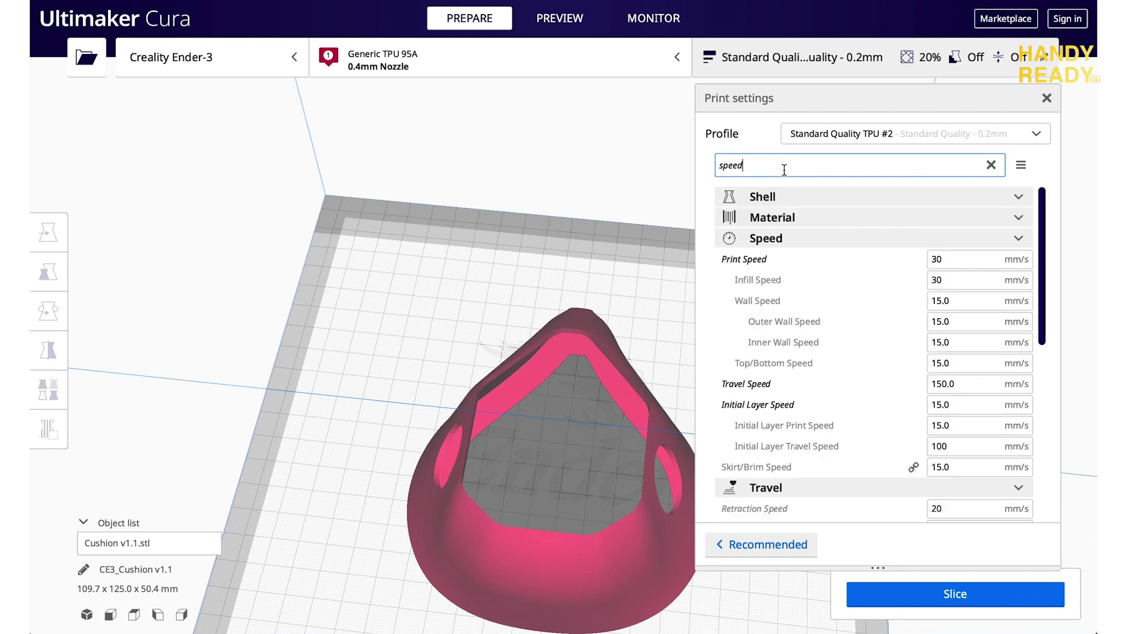
mouse_move(922, 262)
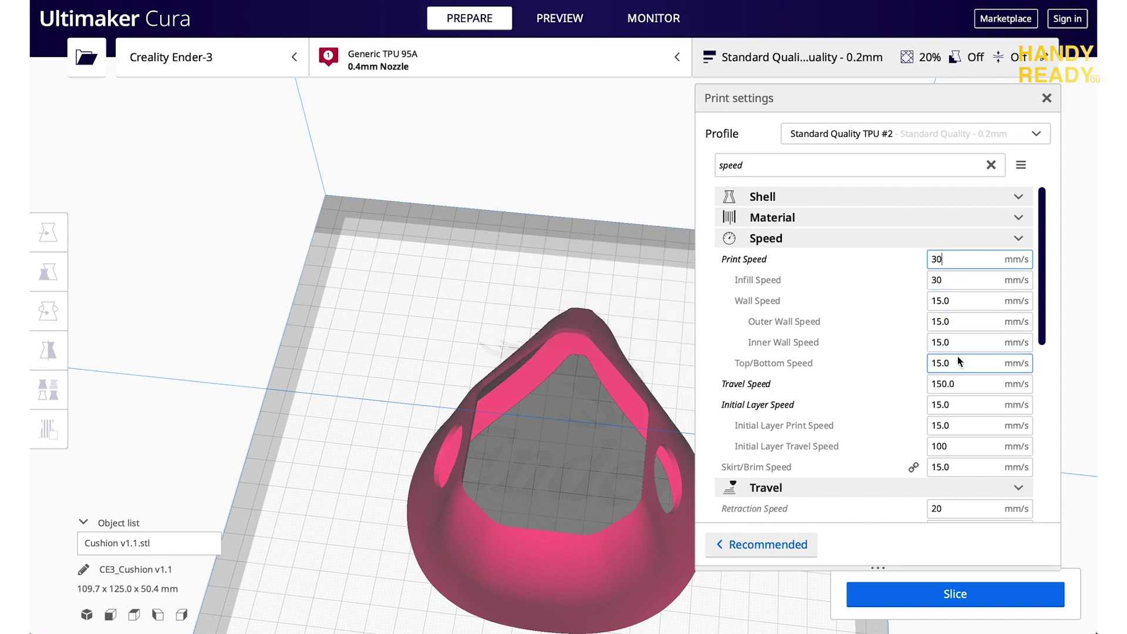
double_click(957, 405)
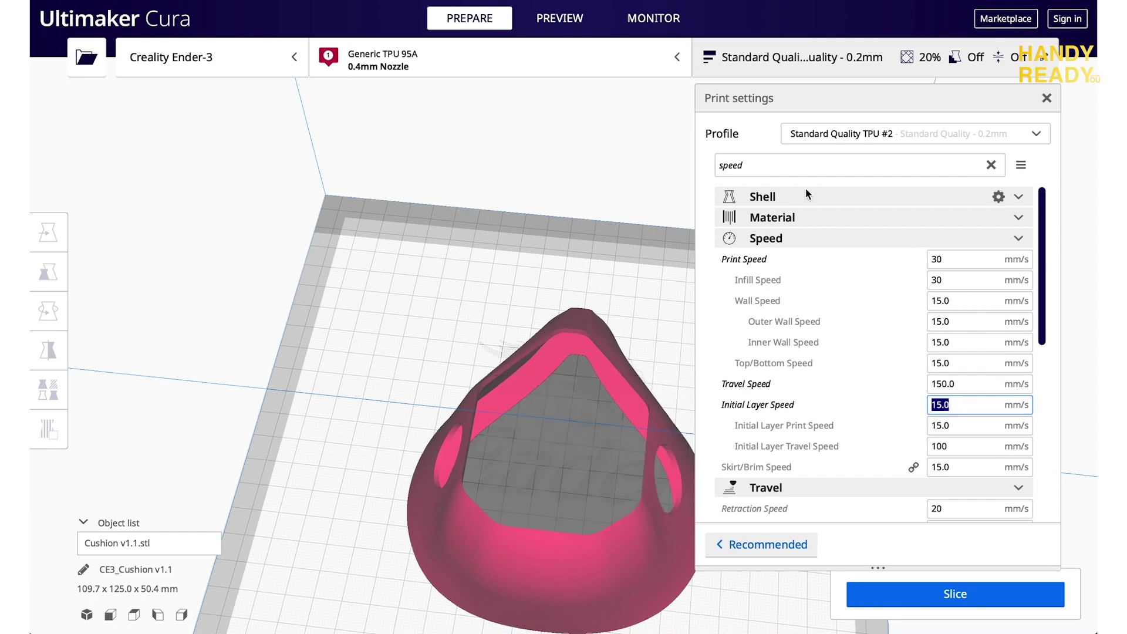
- Filter the TPU settings by "temperat" to review the printing and build plate temperatures, and check the fan speed in the full list
left_click(991, 165)
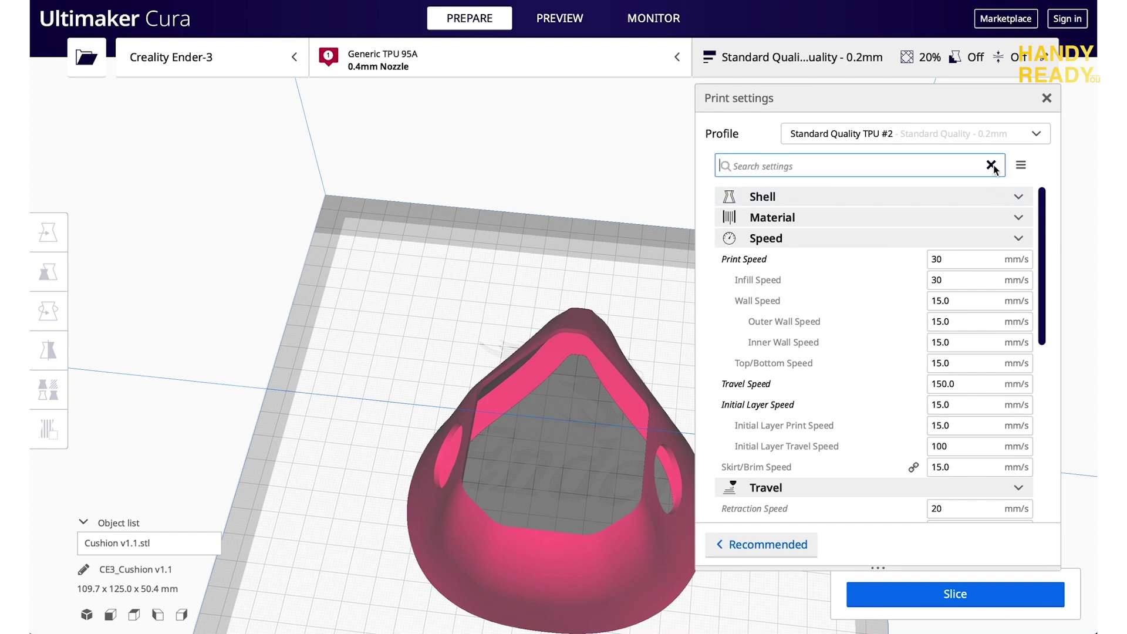
type("temperat")
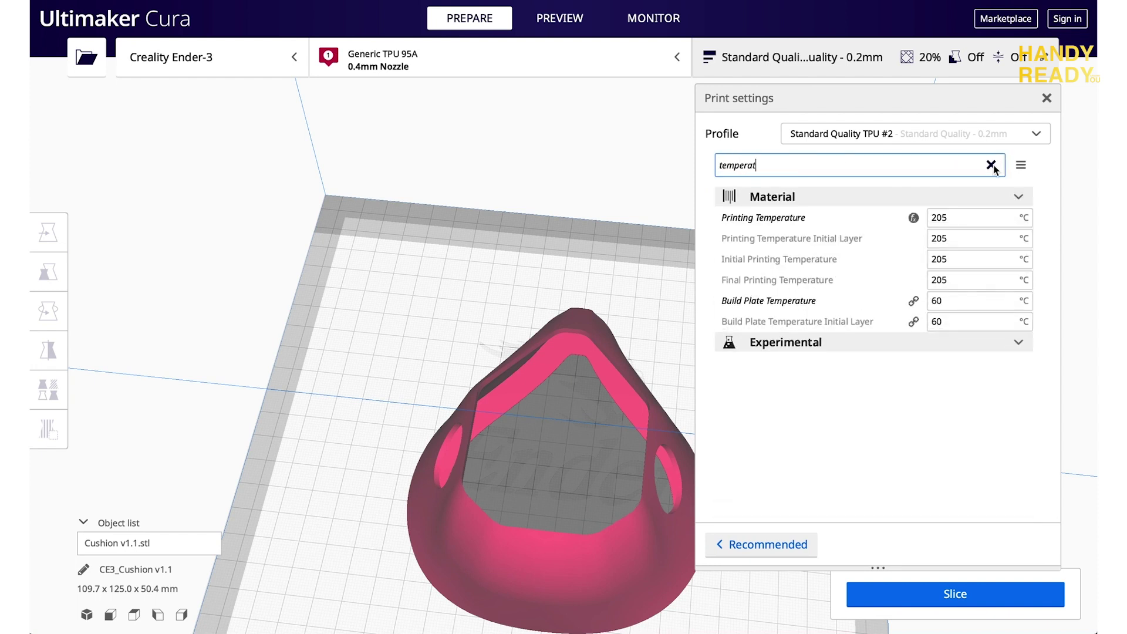
double_click(979, 218)
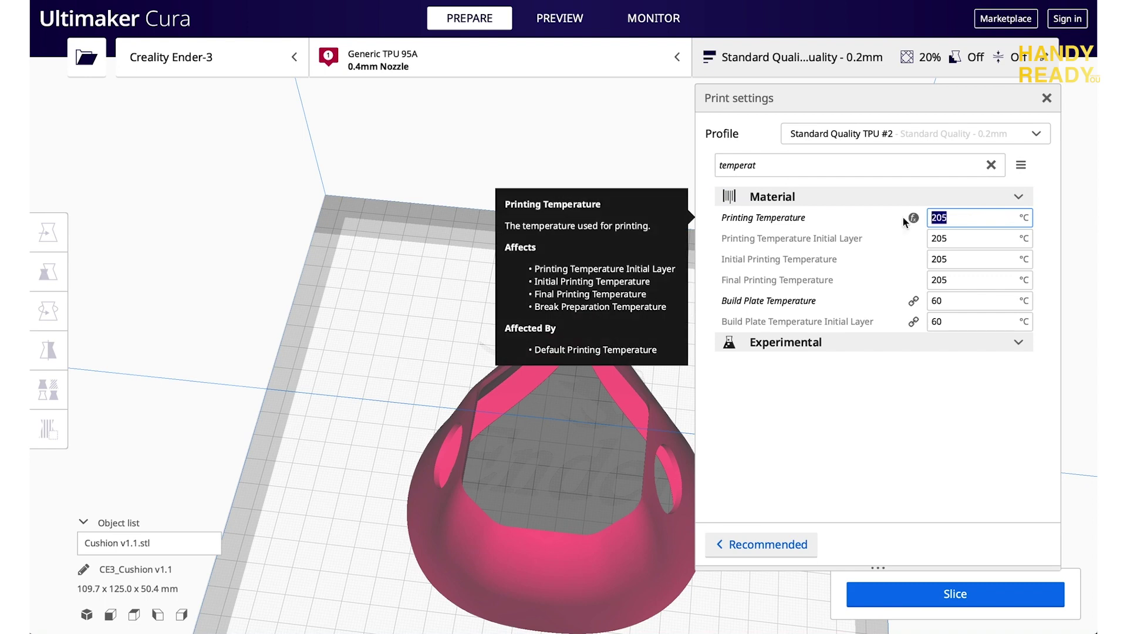
double_click(940, 301)
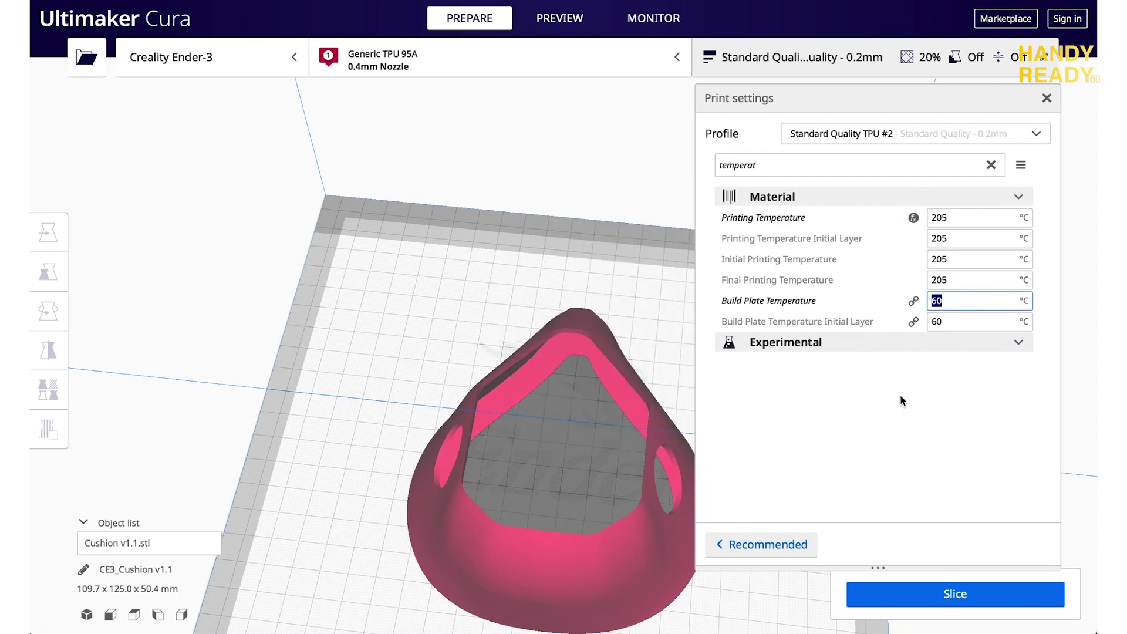
left_click(991, 164)
double_click(939, 414)
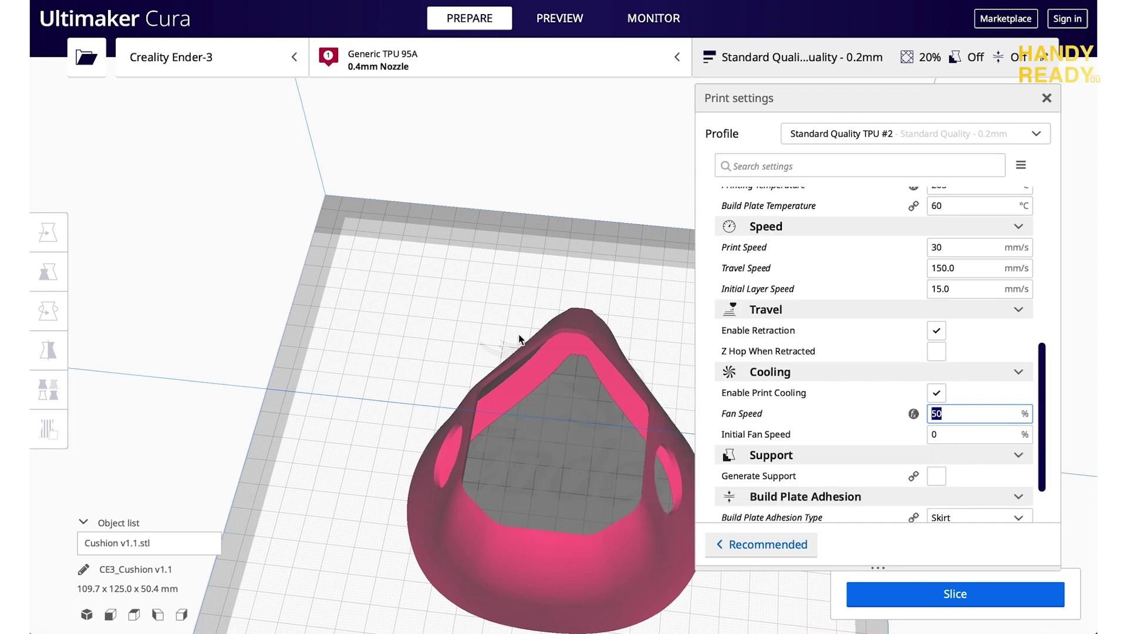
- Filter the TPU settings by "retraction", review retraction distance and speed, and switch Enable Retraction off and back on
left_click(764, 166)
type("retraction")
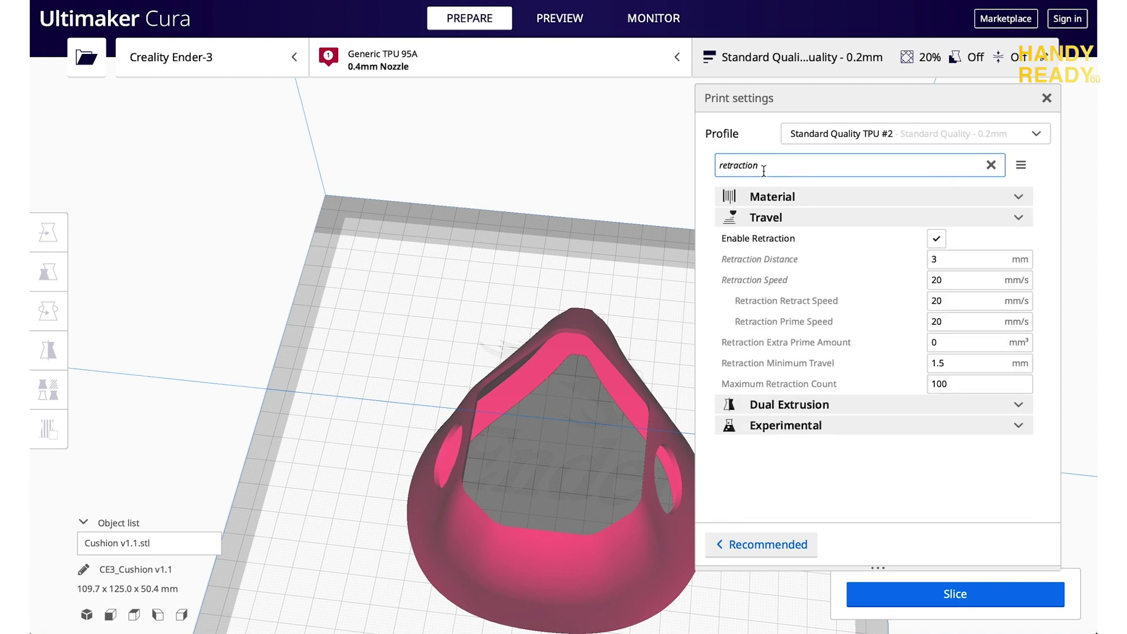
left_click(952, 261)
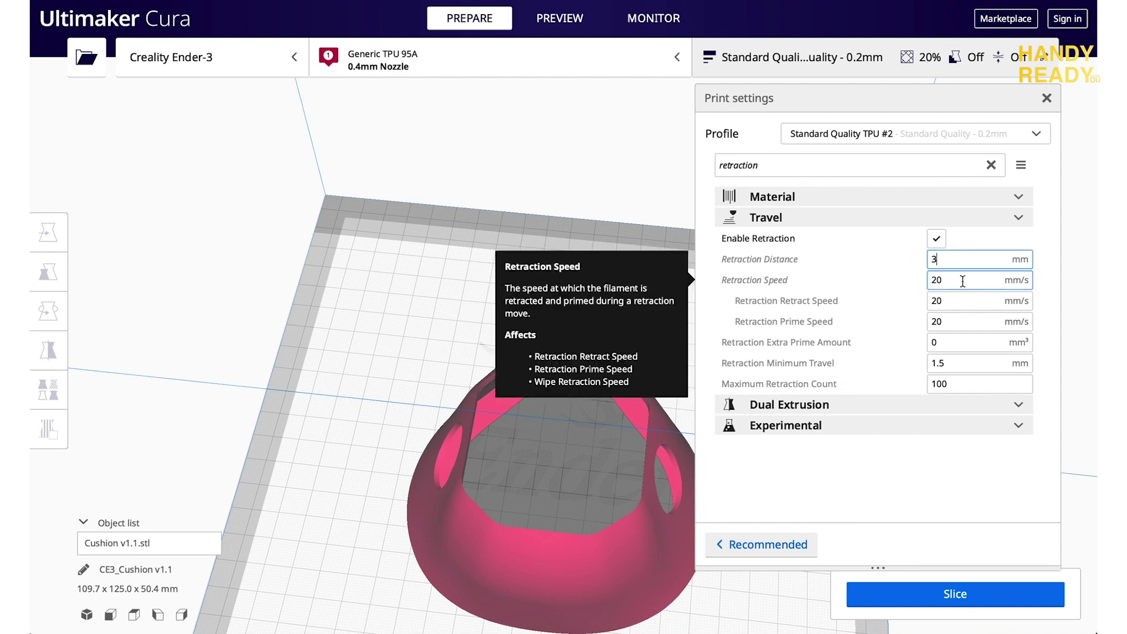
left_click(963, 281)
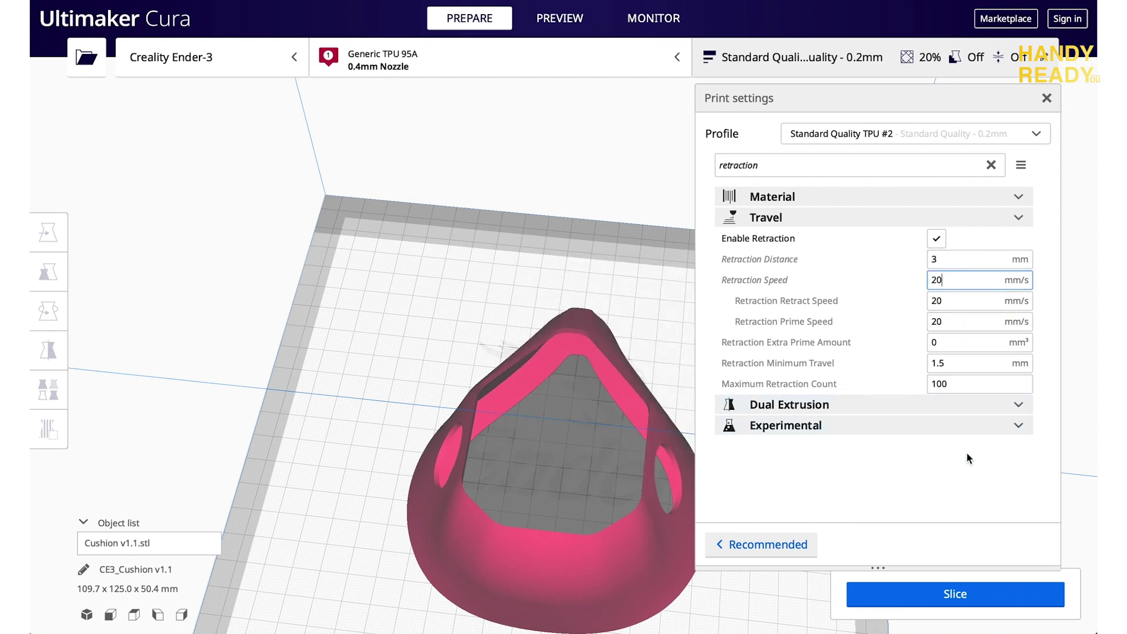
left_click(939, 241)
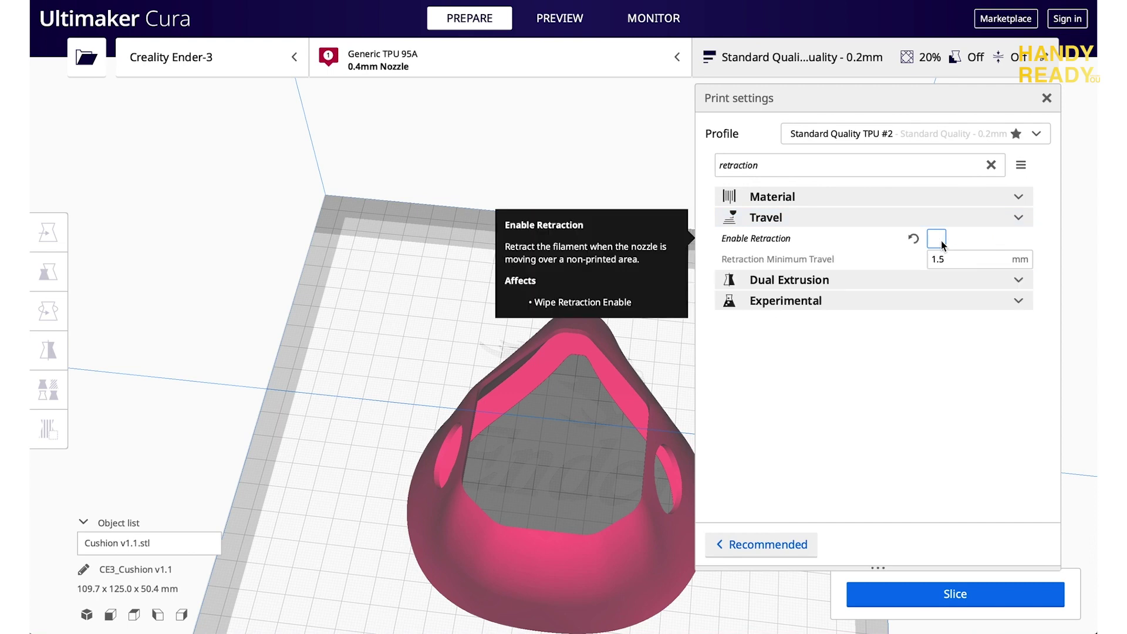
left_click(940, 241)
- Clear the settings filter and review the TPU profile's layer height, initial layer height and infill density
left_click(991, 165)
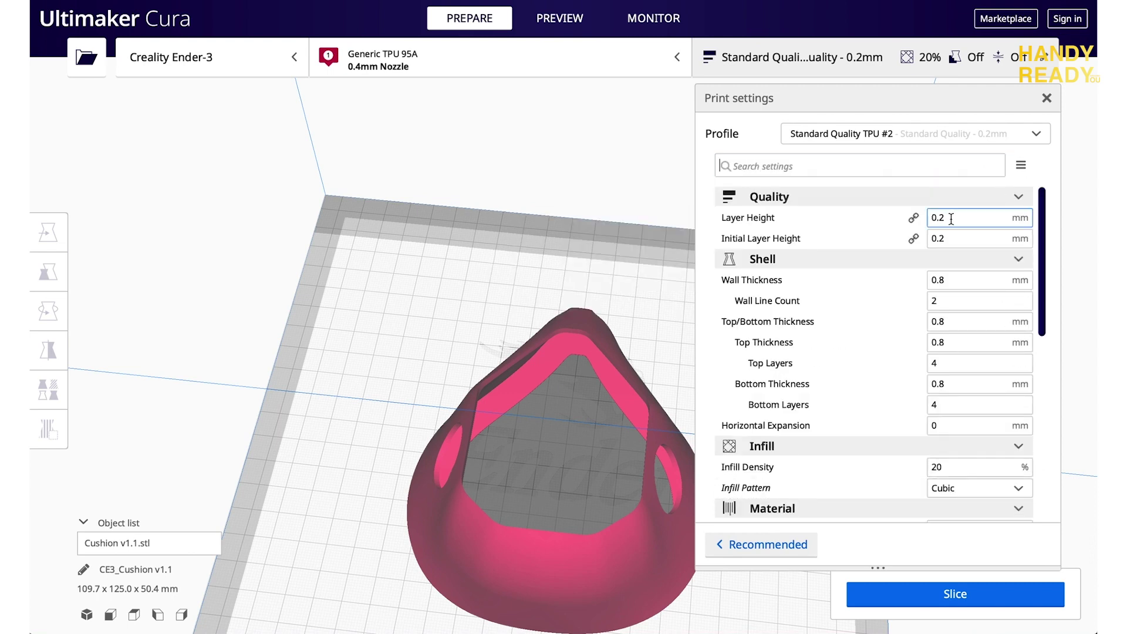
mouse_move(954, 218)
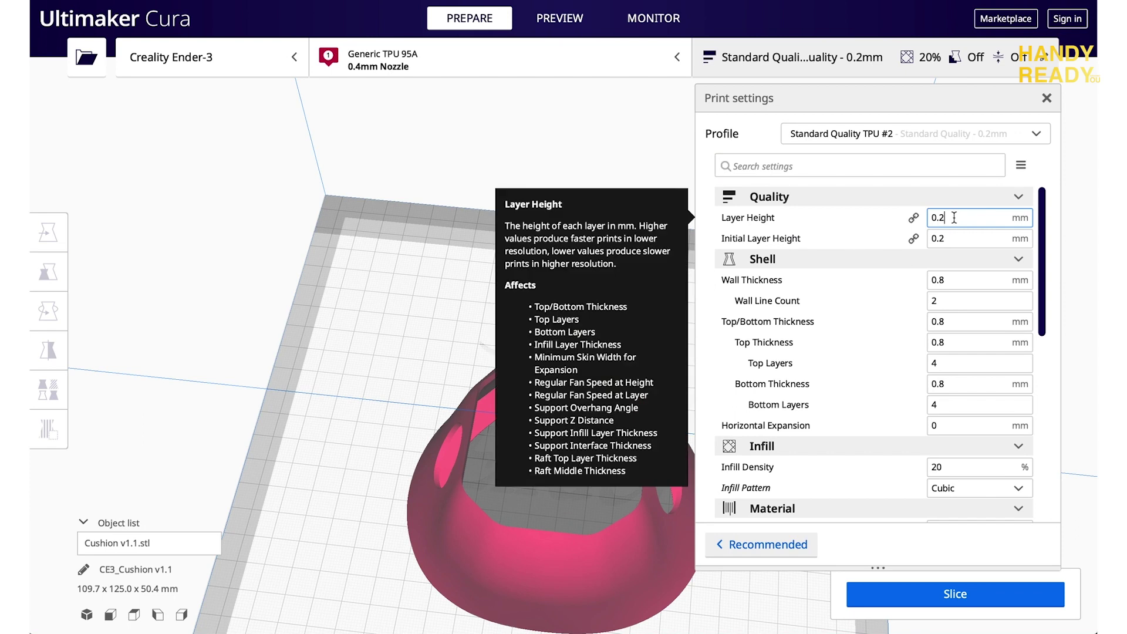
left_click(949, 238)
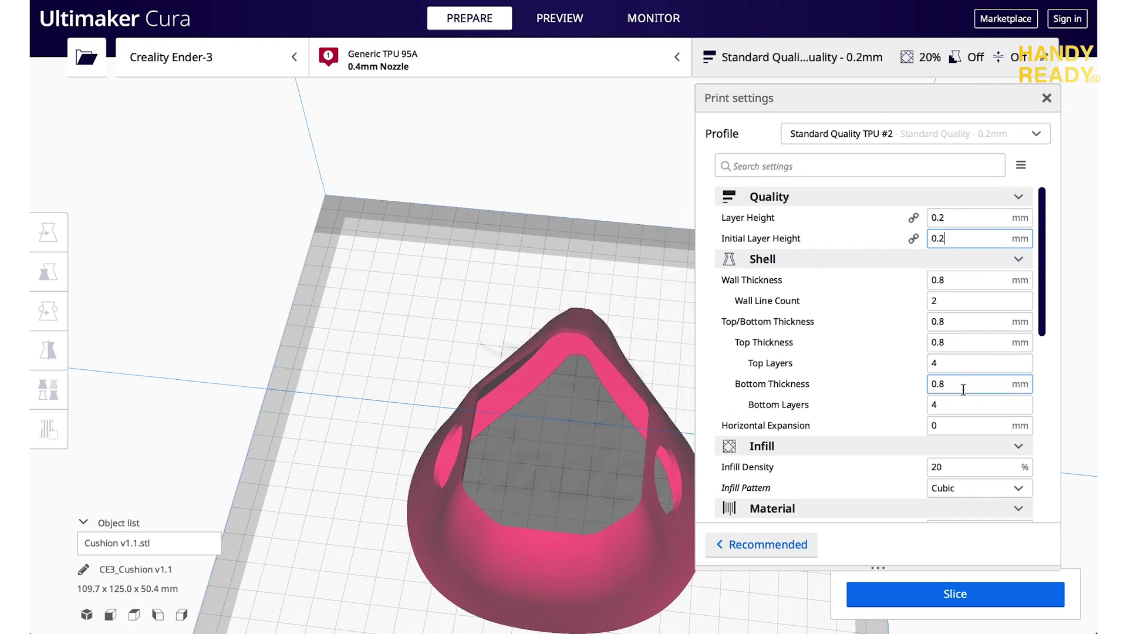
left_click(957, 468)
left_click_drag(956, 468, 815, 471)
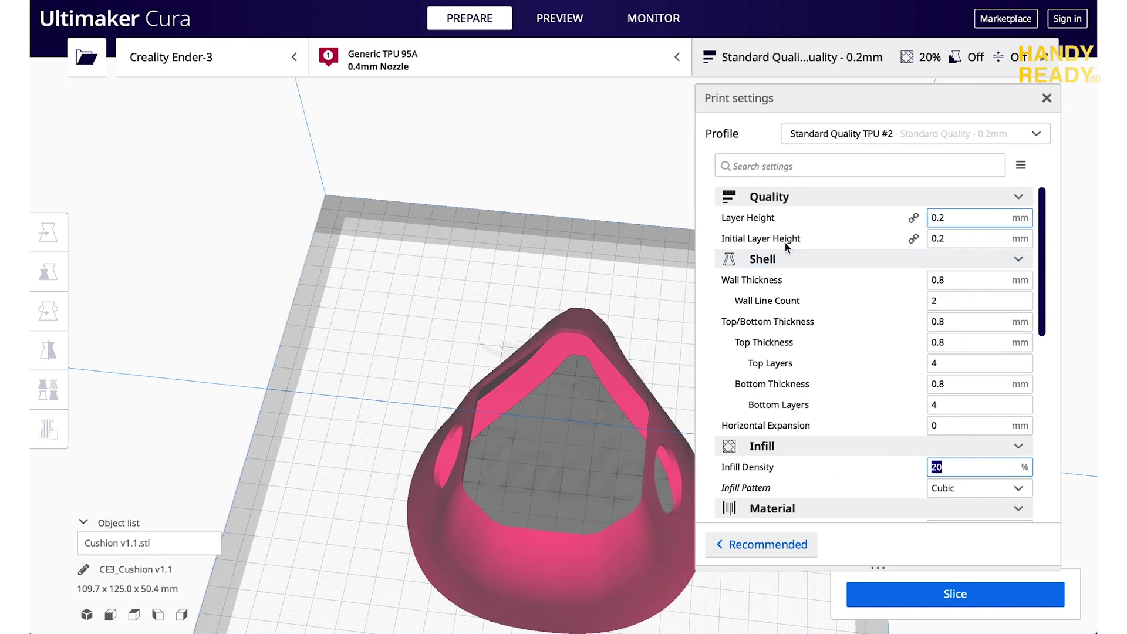
left_click_drag(1045, 230, 1058, 407)
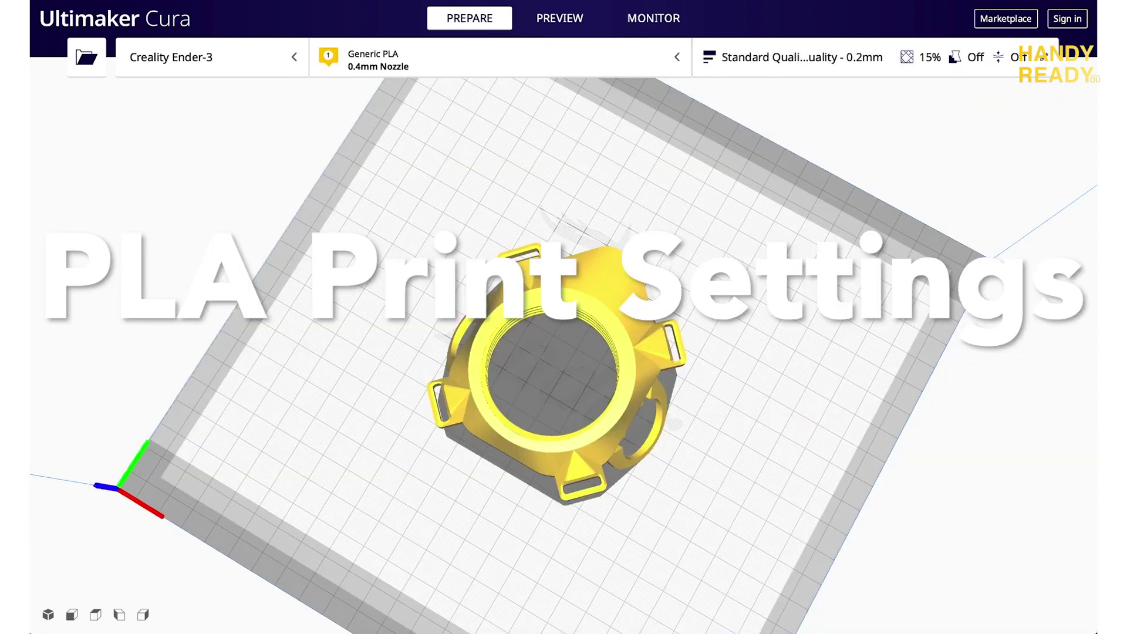
- Rotate the Core V1.3 model by aligning the flat face of its round threaded opening with the build plate
right_click_drag(711, 211, 455, 339)
left_click(455, 340)
key("r")
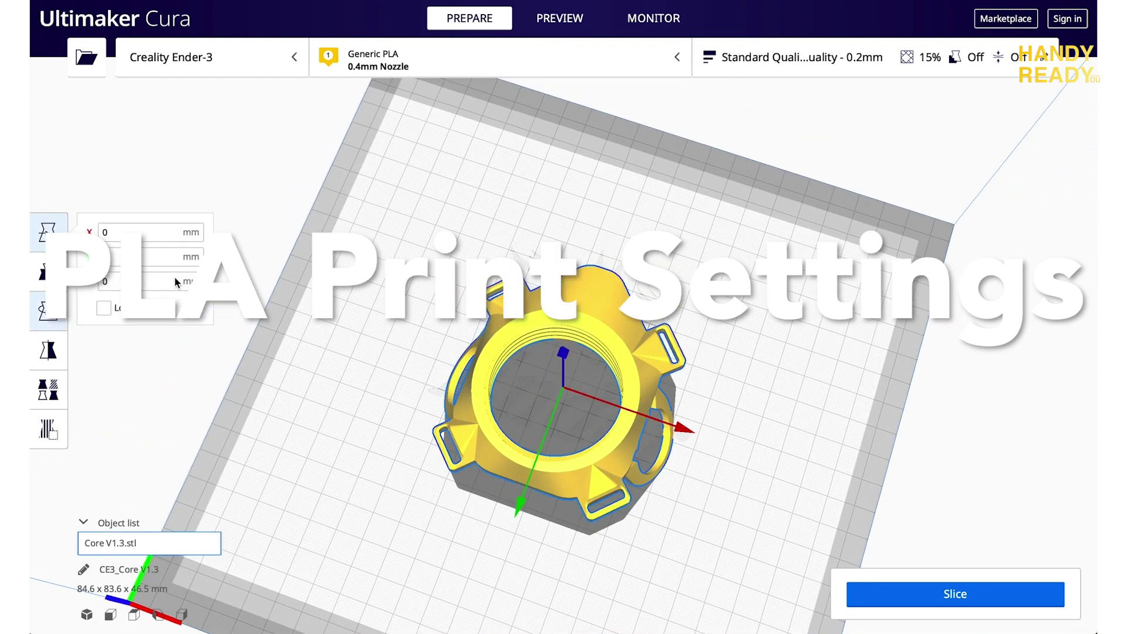
left_click(202, 320)
left_click(522, 335)
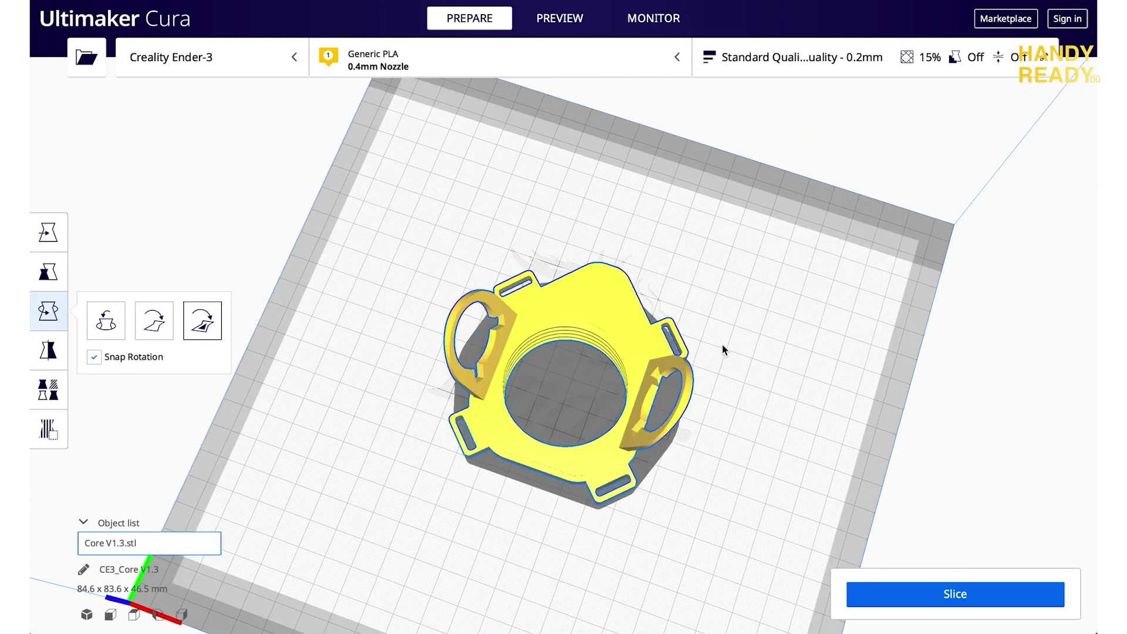
- Review the PLA profile's speed and cooling values in the print settings, and filter the settings by "temp" to check the temperatures
left_click(792, 57)
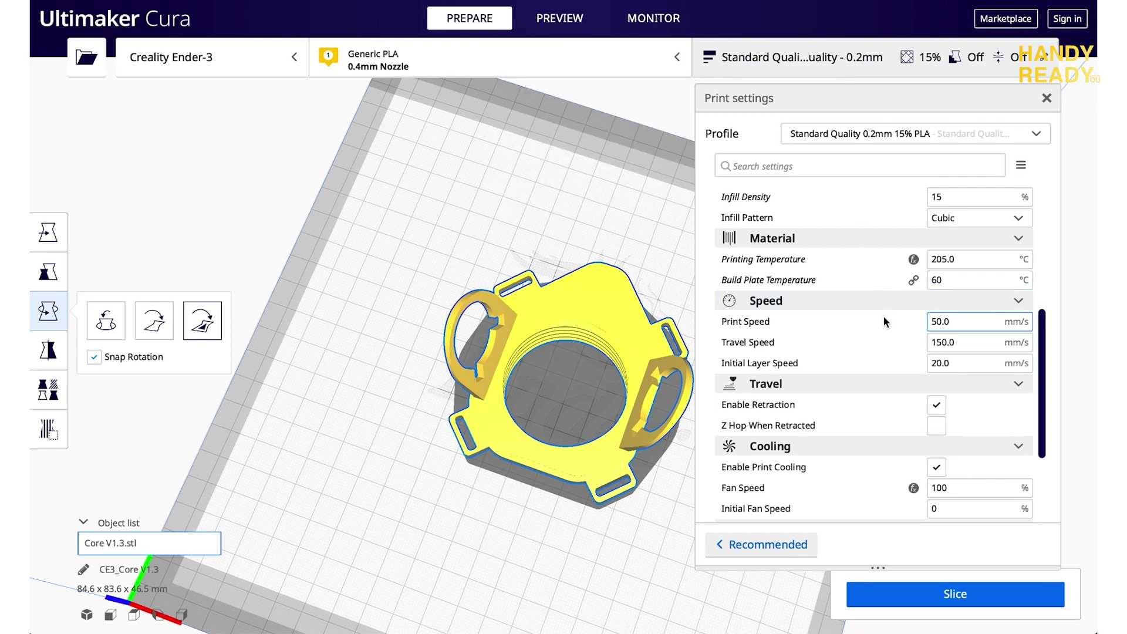
double_click(958, 322)
double_click(952, 344)
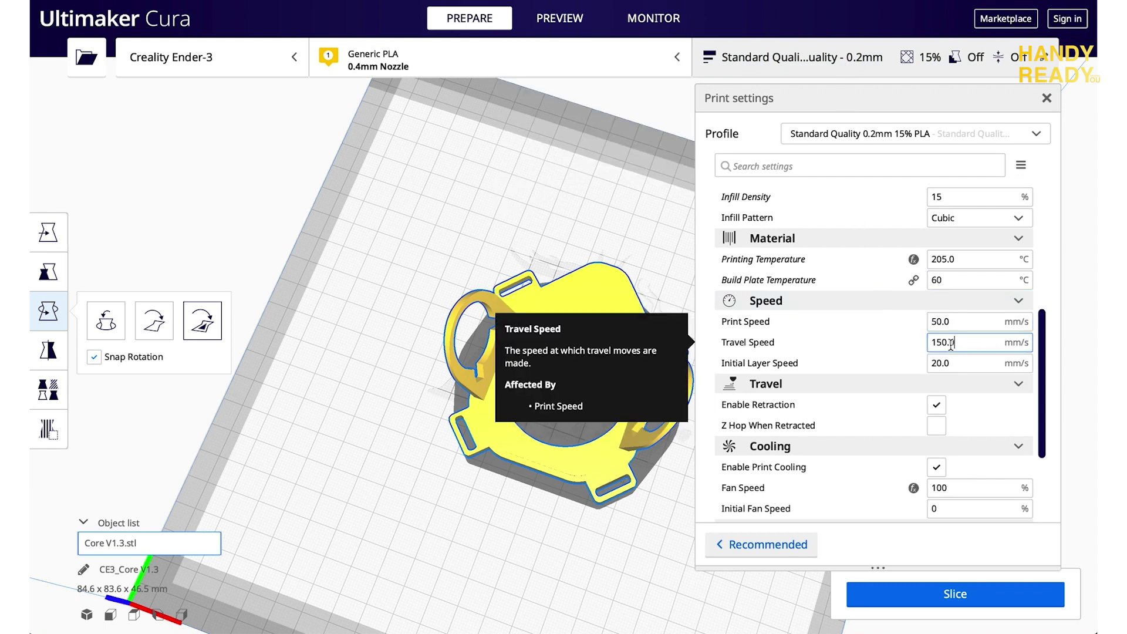
double_click(947, 364)
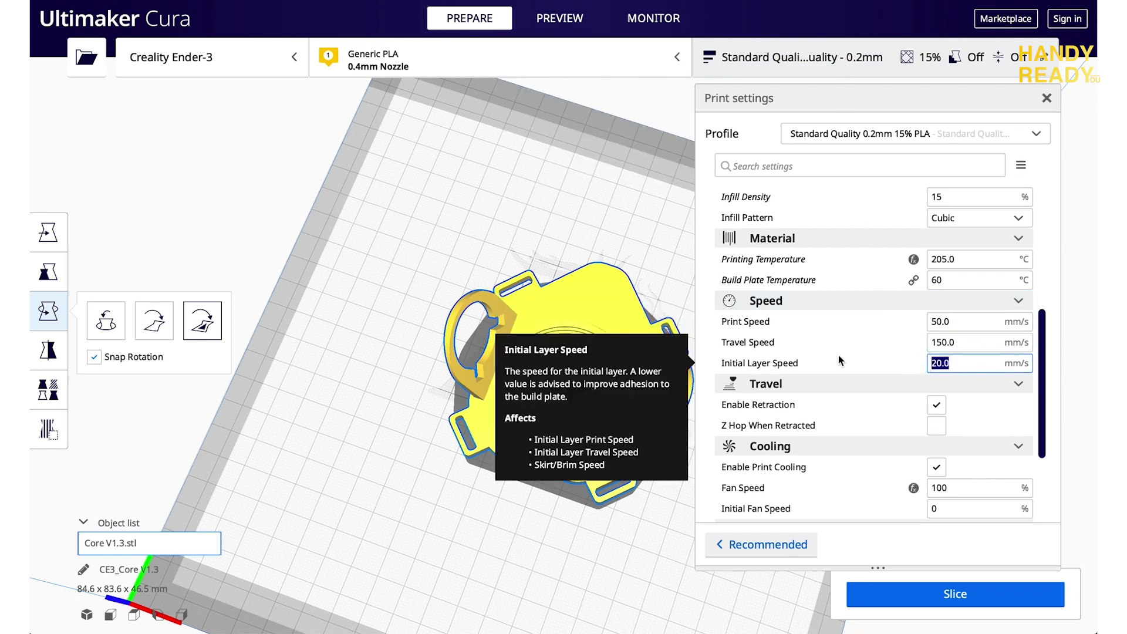
left_click_drag(1045, 347, 1038, 403)
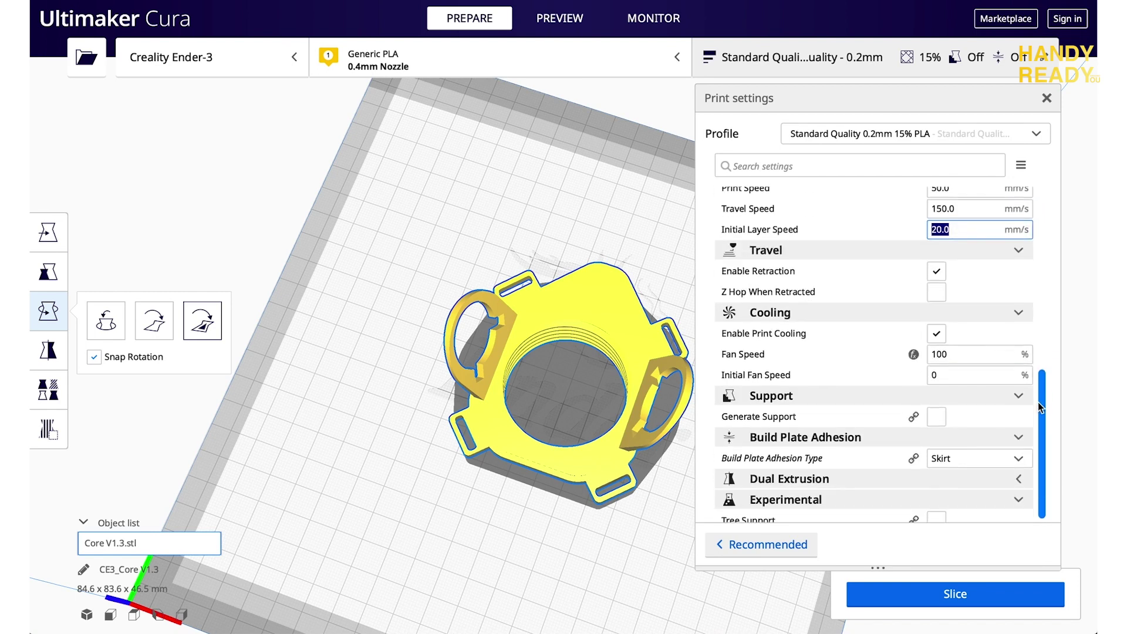
left_click(798, 164)
type("temp")
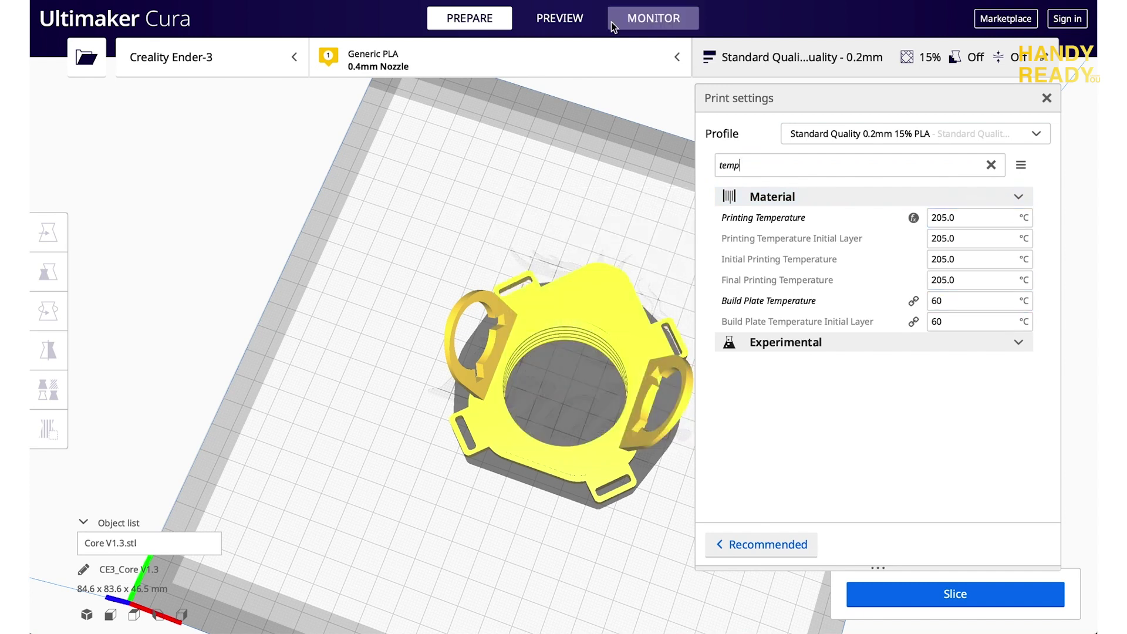
- Clear the settings filter and check the fan speed in the PLA profile's cooling settings
left_click(991, 165)
left_click_drag(1039, 280, 1033, 393)
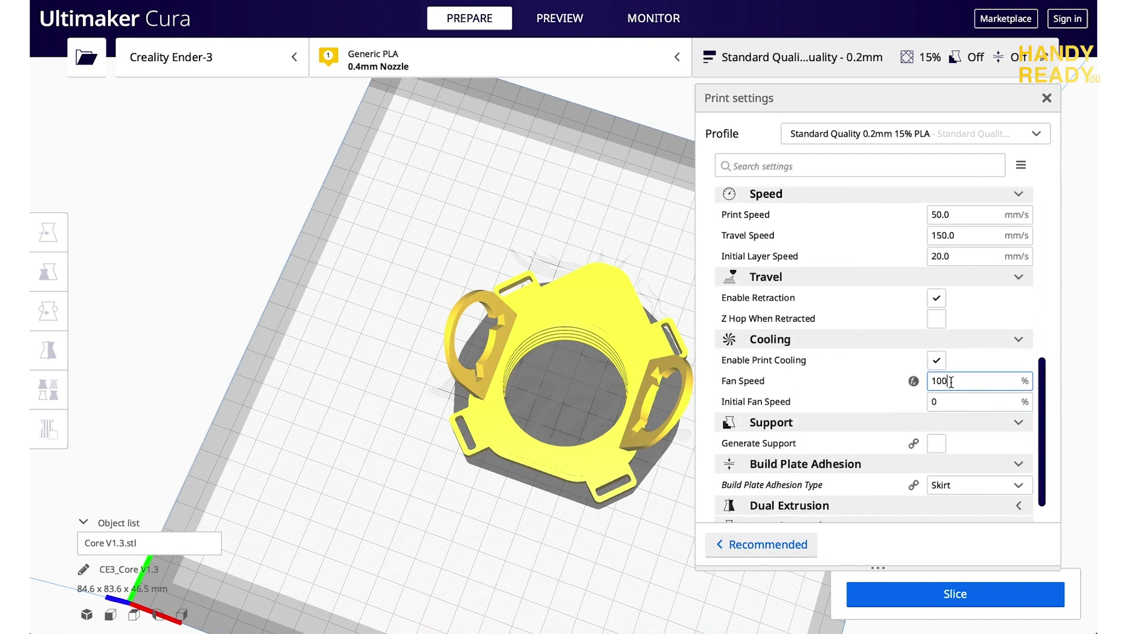
double_click(965, 381)
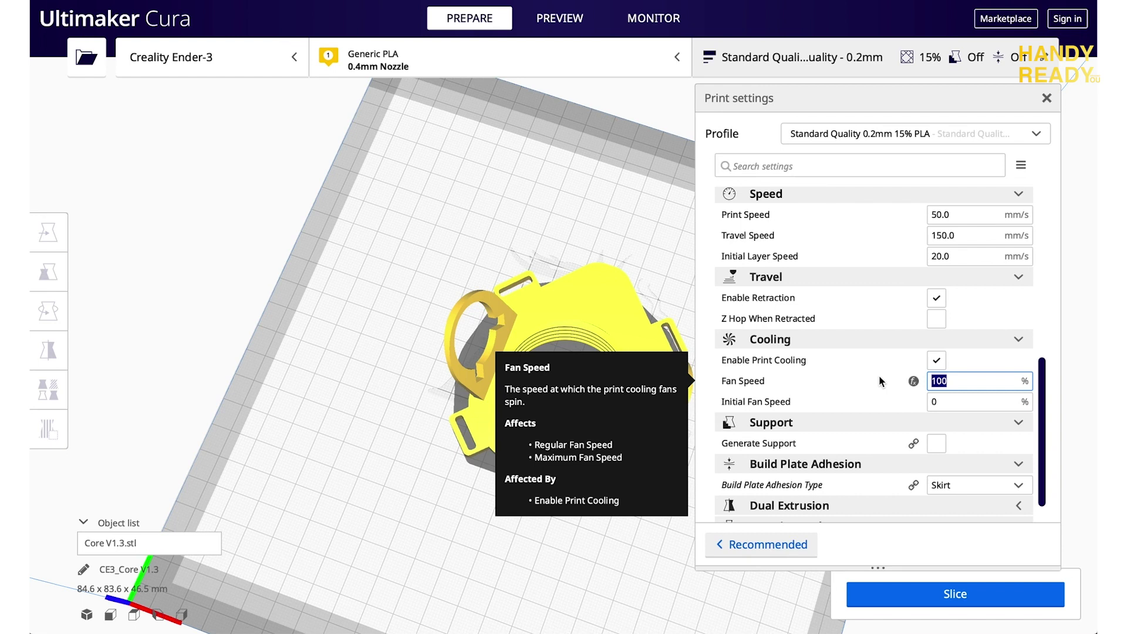
- Filter the PLA settings by "retract", review the retraction distance and speed, and clear the filter to look through the full list
left_click(850, 166)
type("retract")
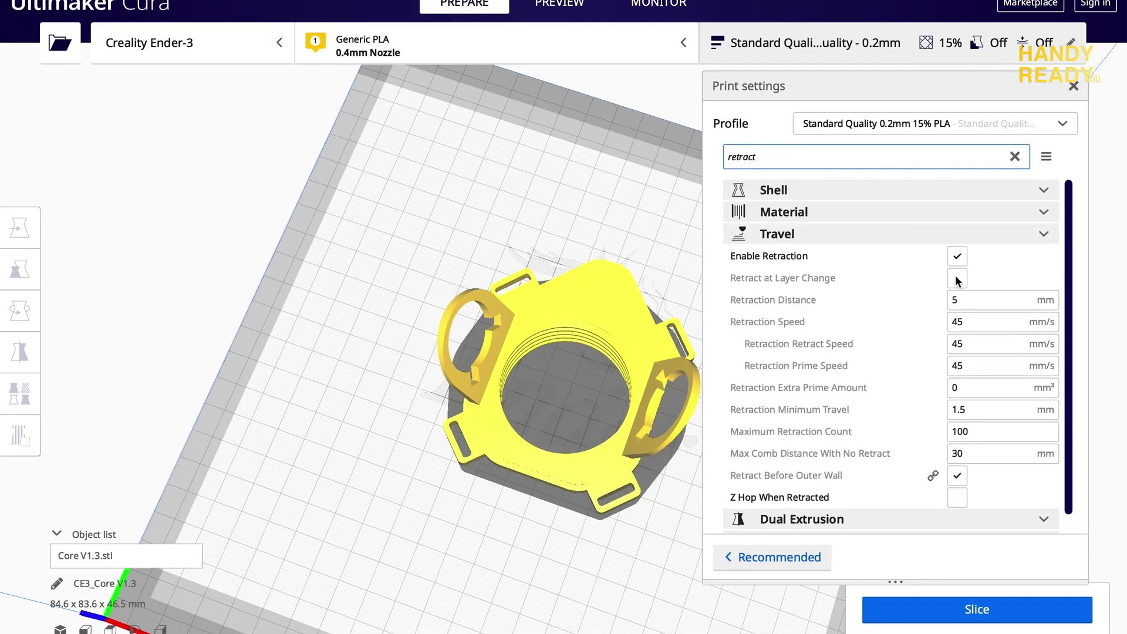
left_click_drag(969, 304, 959, 306)
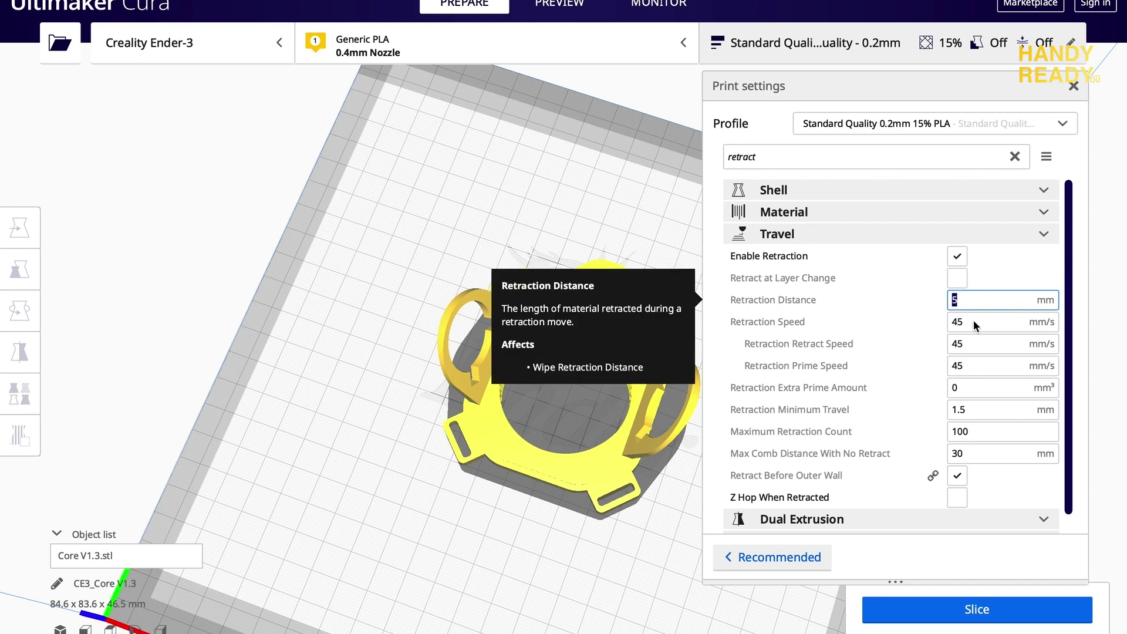
left_click(975, 322)
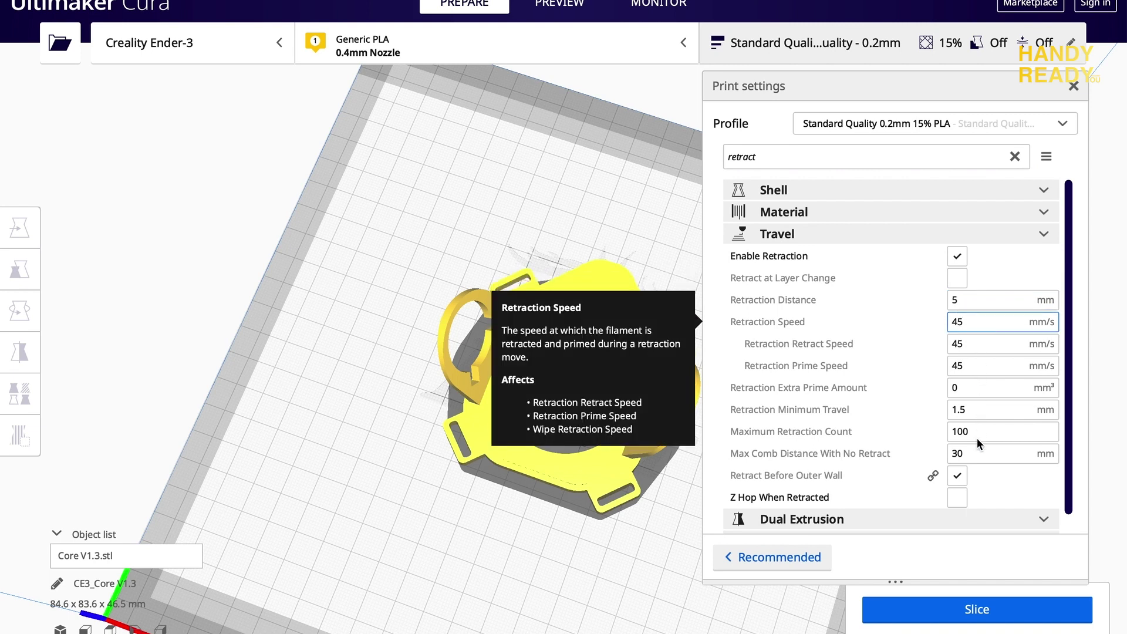
left_click(1015, 156)
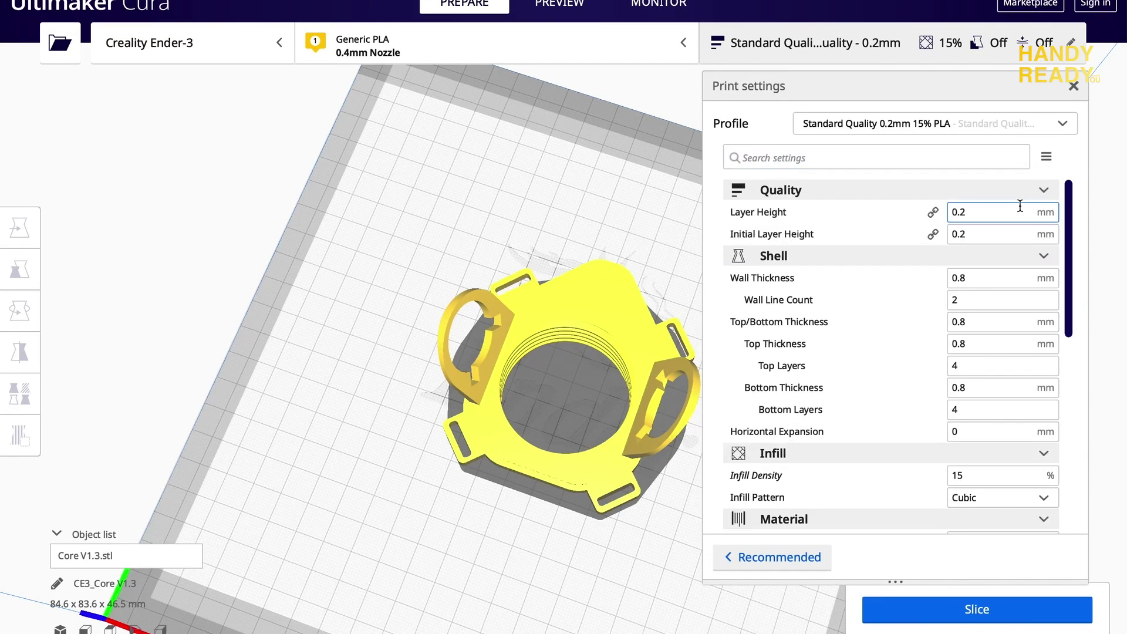
left_click_drag(1065, 212, 1075, 417)
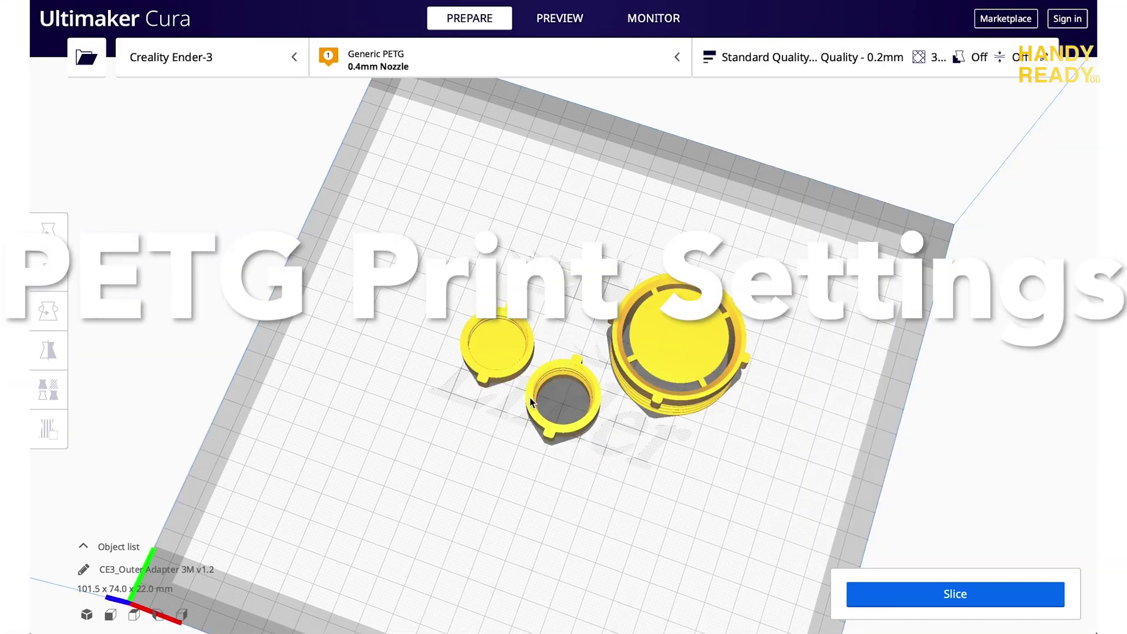
- Open the PETG profile's print settings for the adapter parts, filter them by "speed" and review the print speed values
left_click(560, 405)
left_click(648, 335)
right_click_drag(648, 334, 633, 561)
left_click(869, 70)
left_click(838, 166)
type("speed")
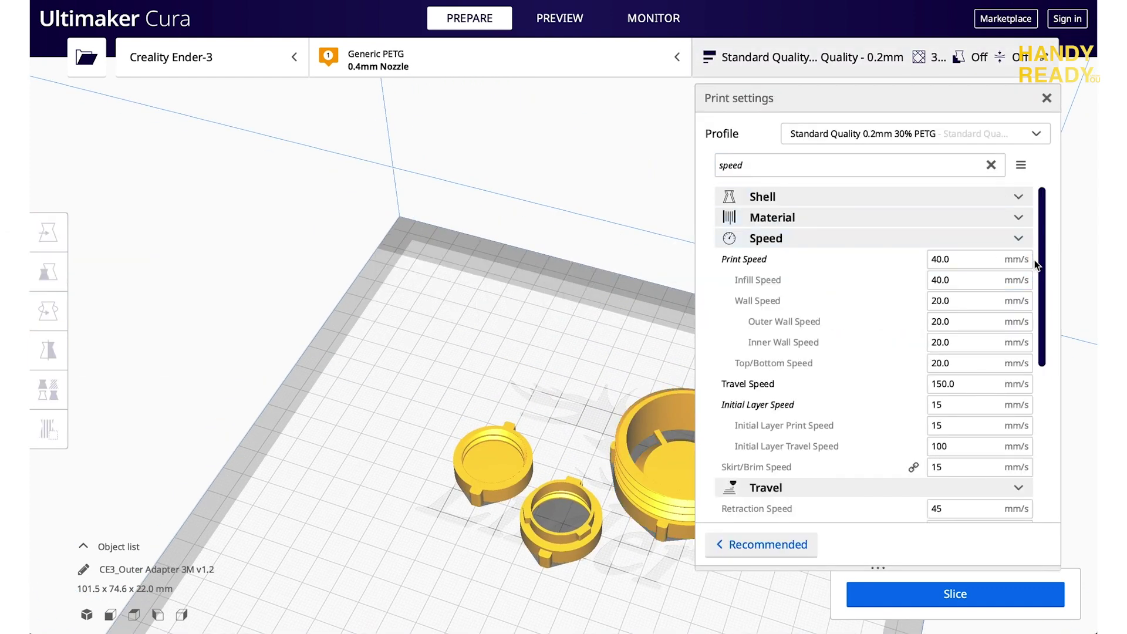
left_click_drag(1044, 256, 1045, 281)
mouse_move(974, 236)
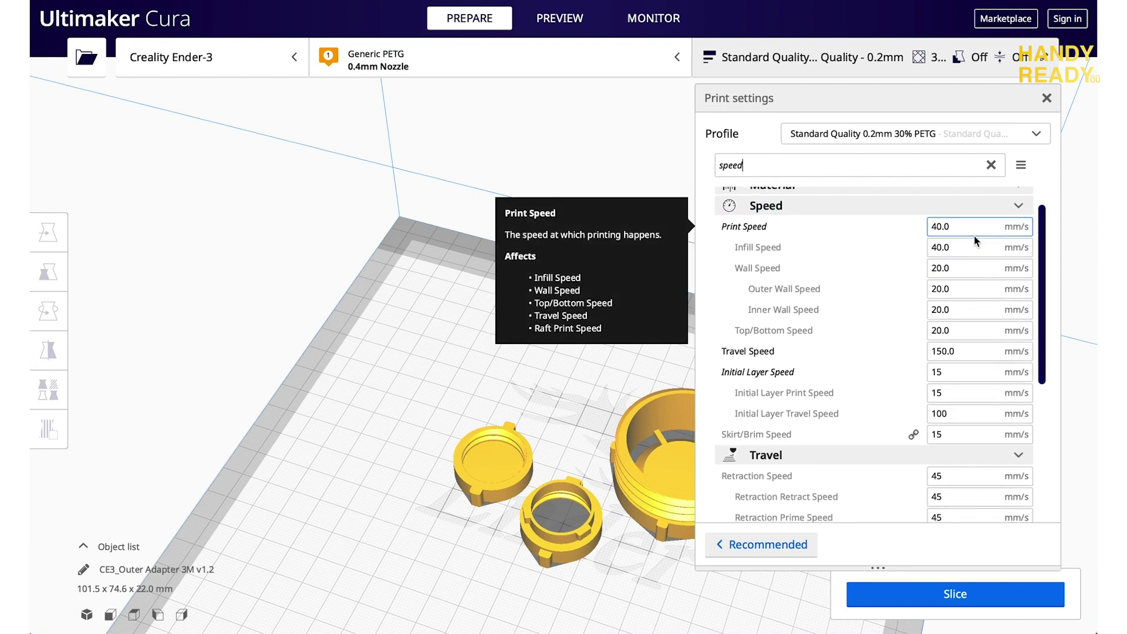
- Filter the PETG settings by "temp" and review the printing and build plate temperatures
left_click(991, 165)
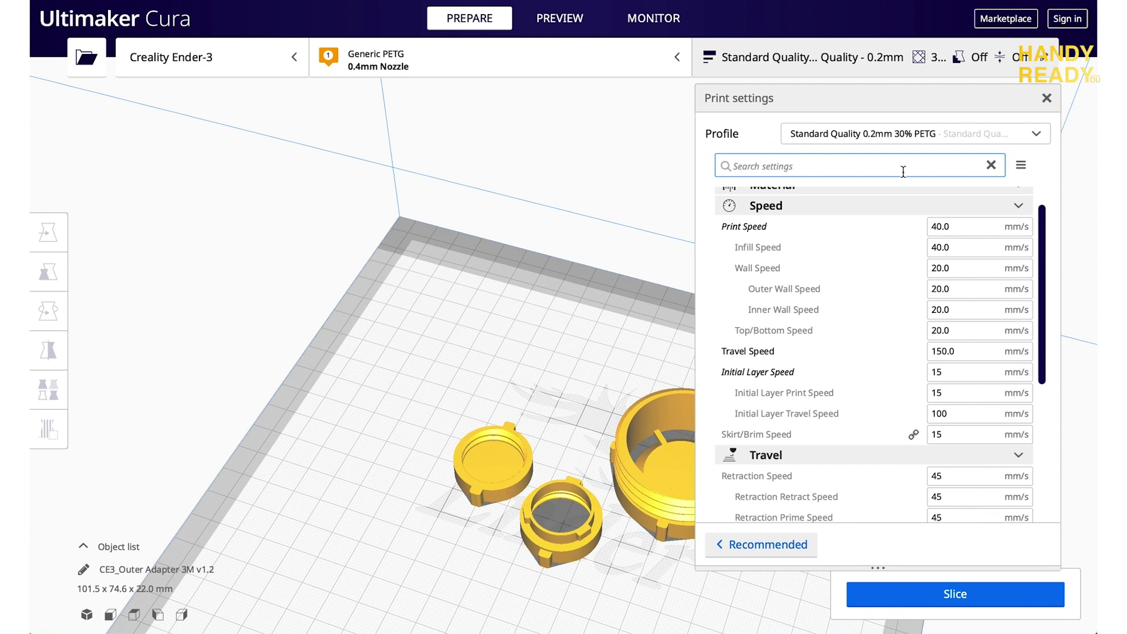
left_click(868, 171)
type("te")
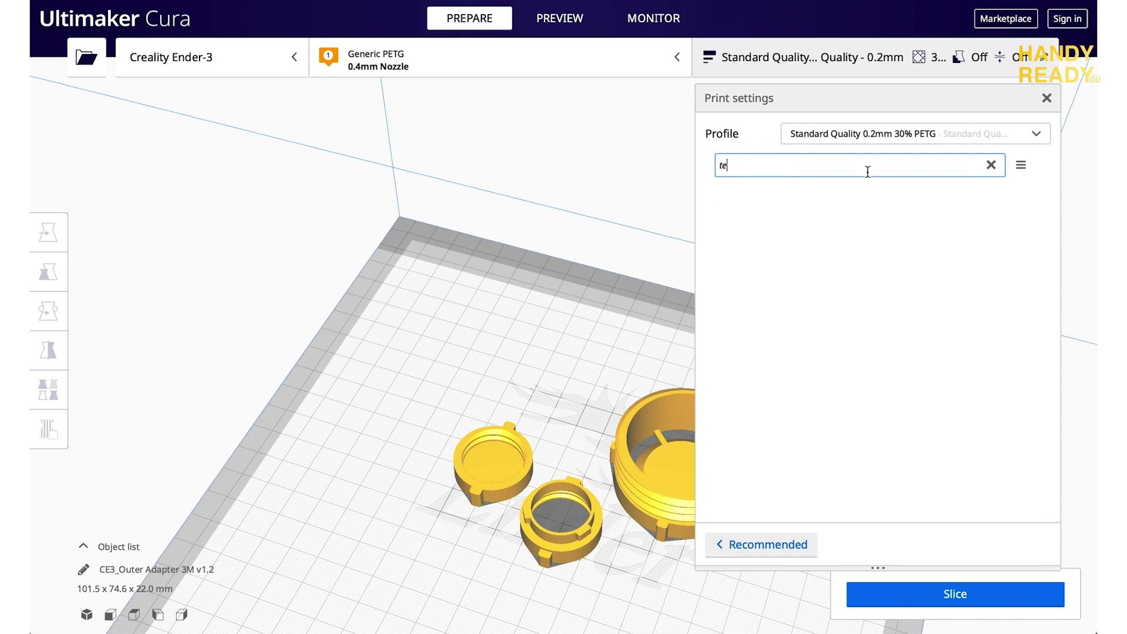
type("rmpmp")
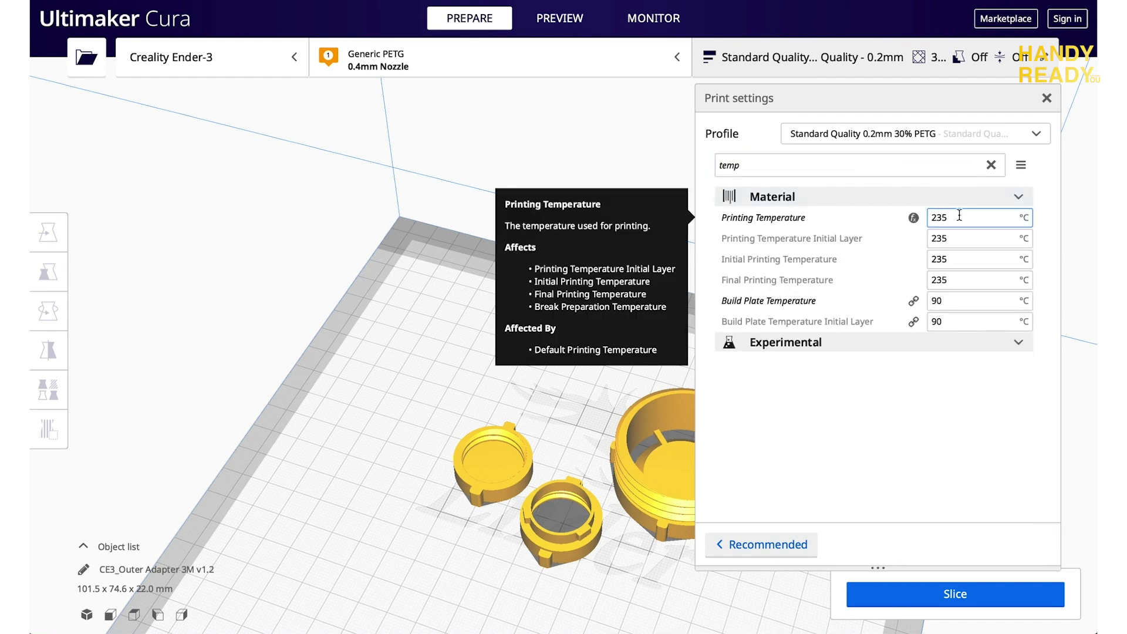
- Filter the PETG settings by "retract" and review the retraction distance, speed and extra prime amount
left_click(802, 161)
key("ctrl+a")
type("ret")
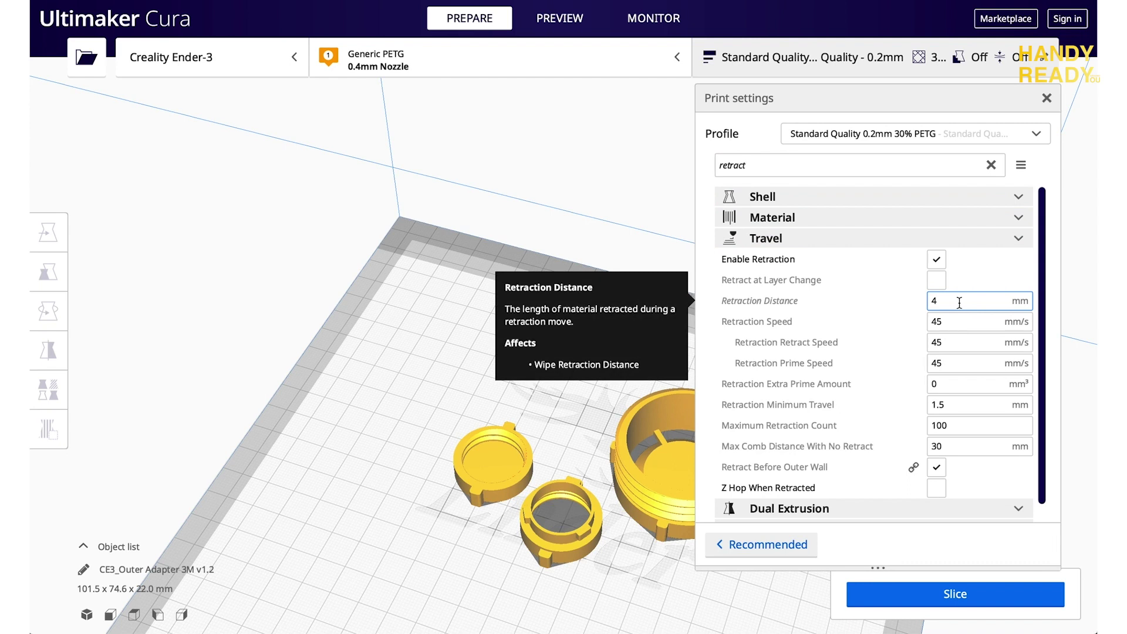
mouse_move(971, 375)
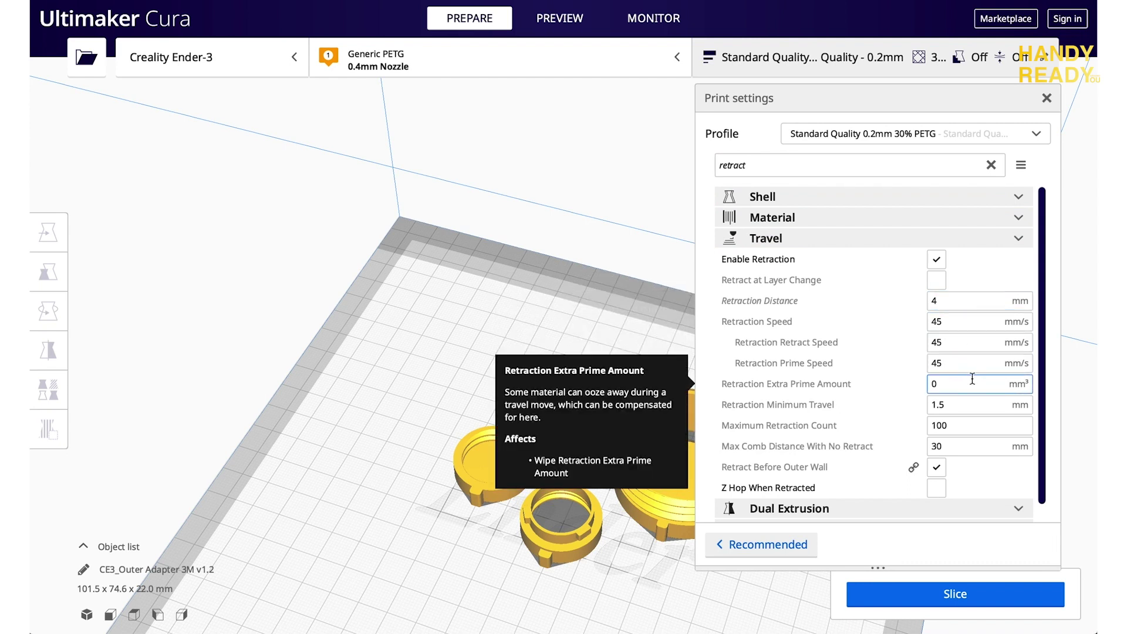
- Clear the settings filter and review the PETG profile's wall line count, infill density and cooling settings
left_click(991, 165)
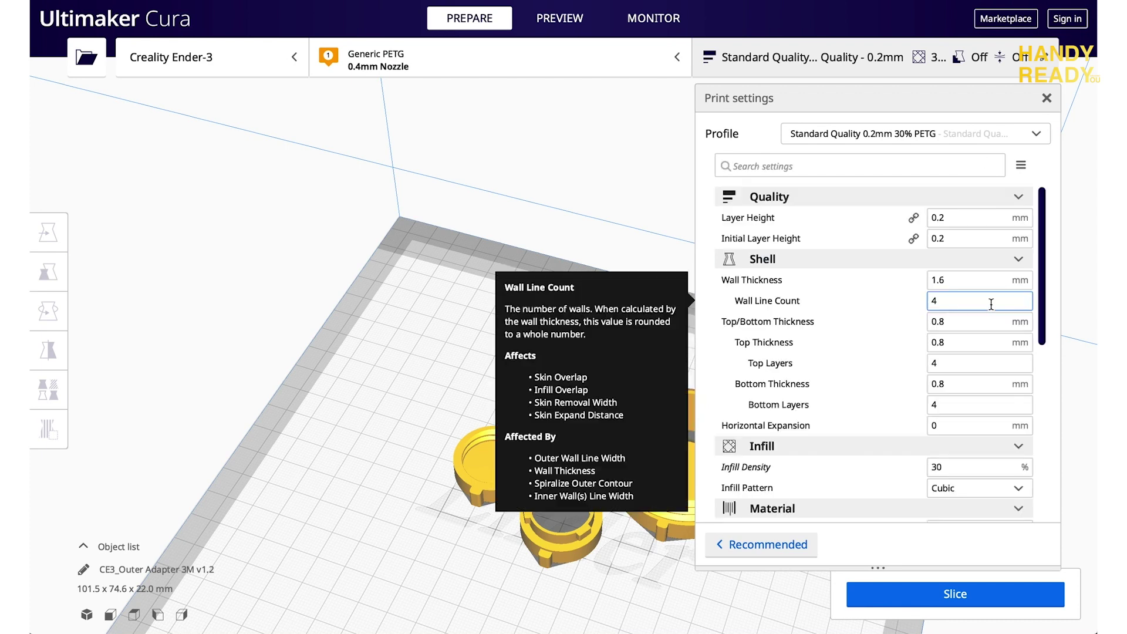
mouse_move(968, 467)
scroll(968, 466, "down", 10)
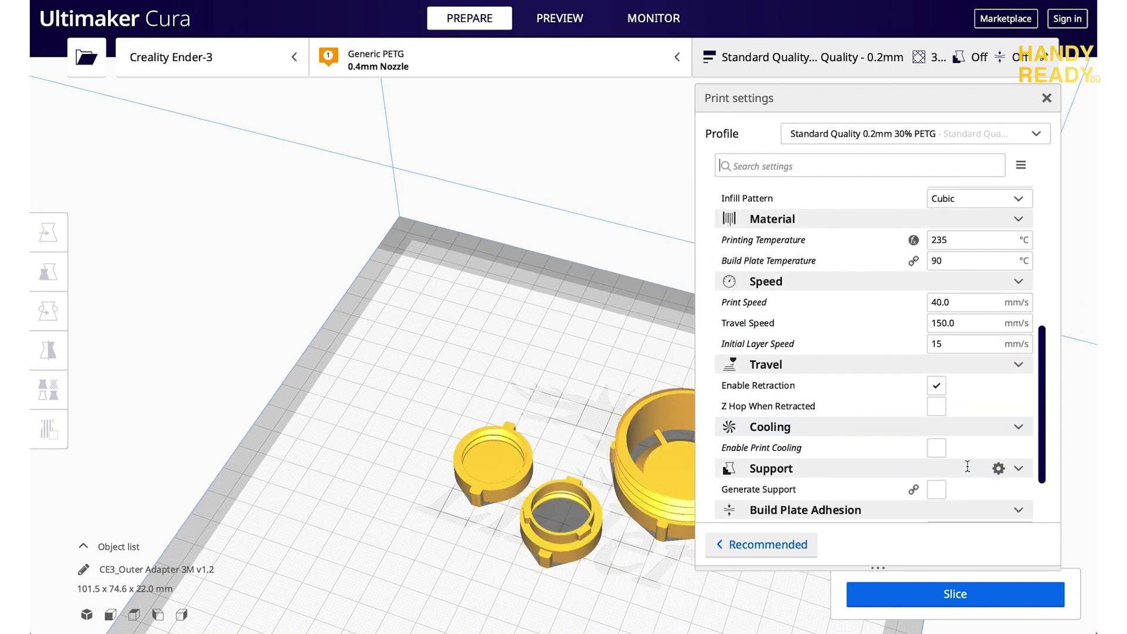